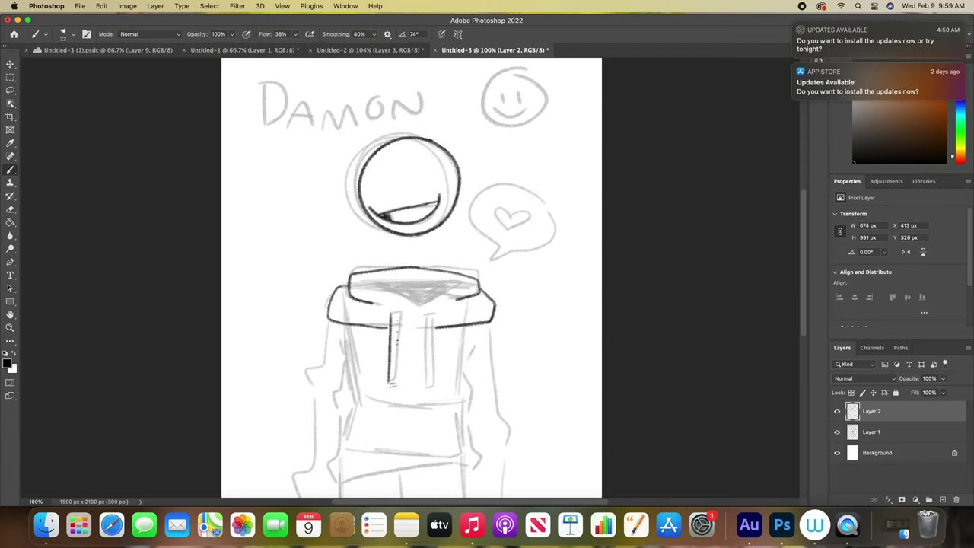
Step: Ink the hoodie's second drawstring and trace both outer sleeve outlines with their fold marks over the sketch
{"action": "left_click_drag", "start_coordinate": [427, 321], "coordinate": [429, 385]}
{"action": "left_click_drag", "start_coordinate": [424, 320], "coordinate": [442, 322]}
{"action": "left_click_drag", "start_coordinate": [803, 288], "coordinate": [803, 321]}
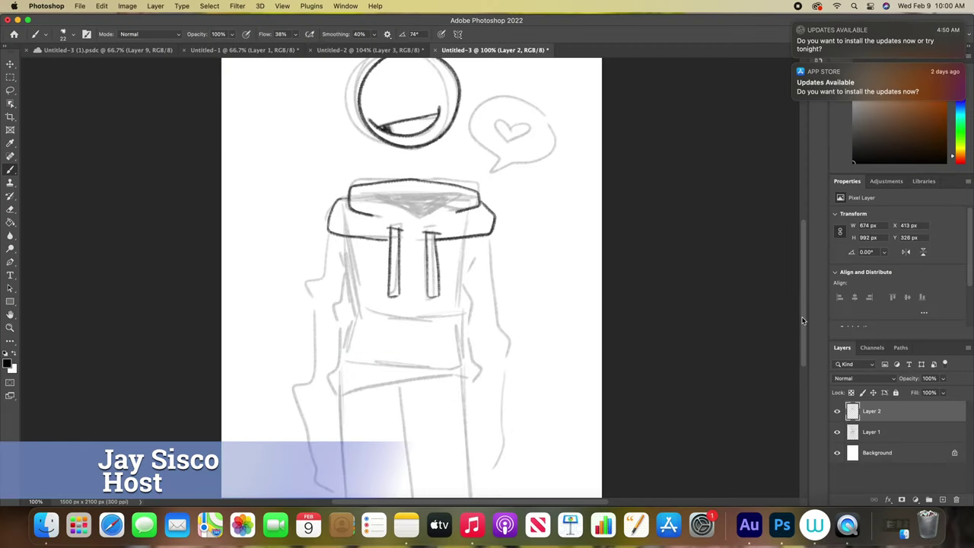
{"action": "mouse_move", "coordinate": [329, 236]}
{"action": "left_mouse_down"}
{"action": "mouse_move", "coordinate": [320, 317]}
{"action": "mouse_move", "coordinate": [335, 492]}
{"action": "left_mouse_up"}
{"action": "mouse_move", "coordinate": [493, 238]}
{"action": "left_mouse_down"}
{"action": "mouse_move", "coordinate": [501, 419]}
{"action": "mouse_move", "coordinate": [472, 495]}
{"action": "left_mouse_up"}
{"action": "left_click_drag", "start_coordinate": [494, 328], "coordinate": [485, 367]}
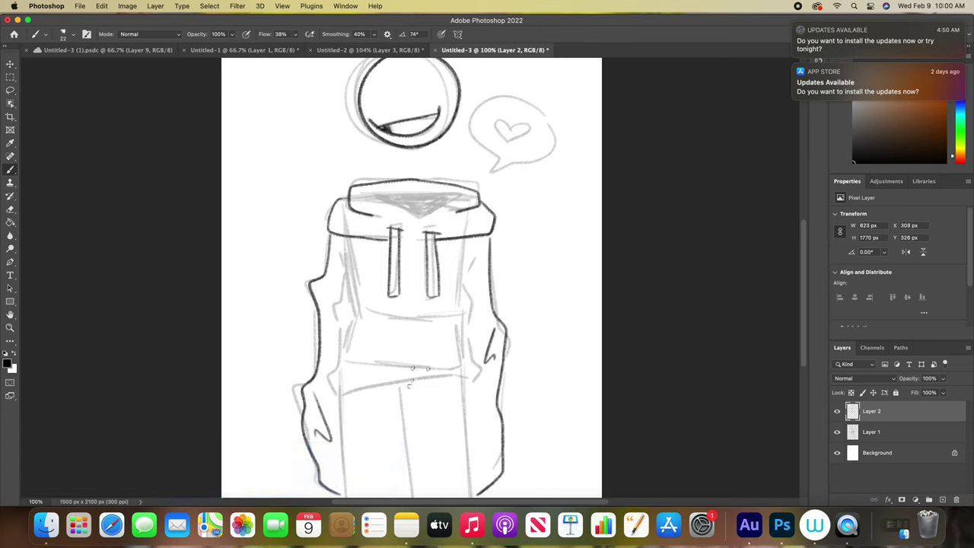
Step: Ink the curved bottom hem and the front pocket of the hoodie over the sketch
{"action": "left_click_drag", "start_coordinate": [343, 392], "coordinate": [472, 373]}
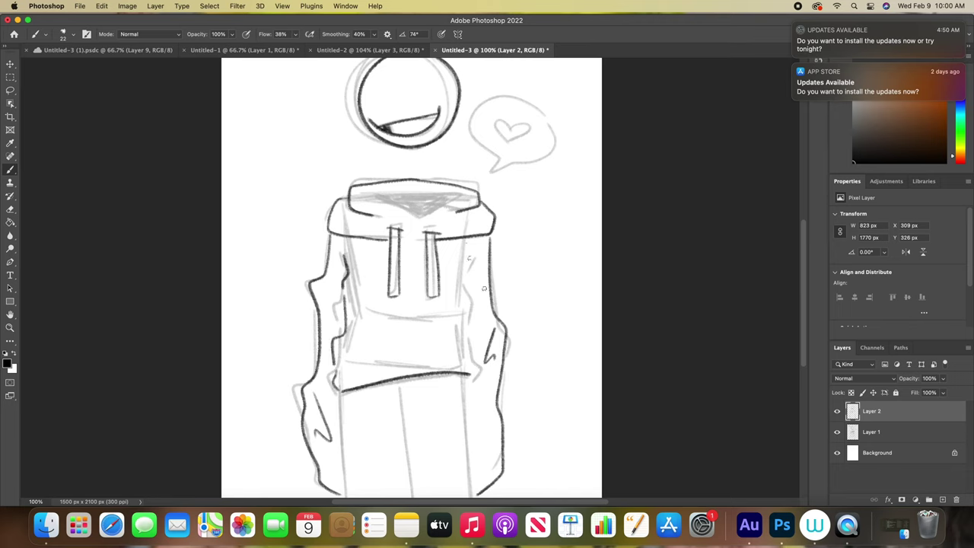
{"action": "left_click_drag", "start_coordinate": [346, 344], "coordinate": [457, 366]}
{"action": "left_click_drag", "start_coordinate": [349, 365], "coordinate": [460, 361]}
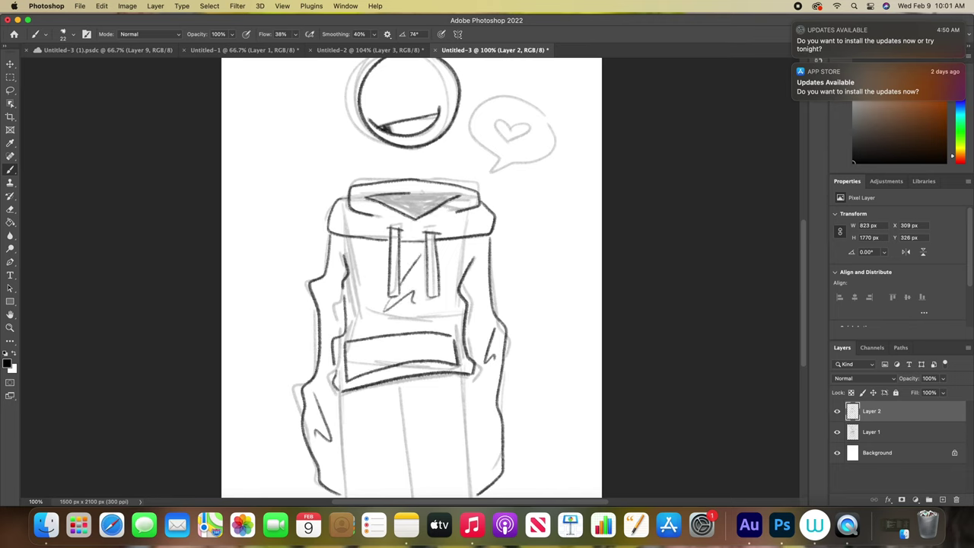
Step: Ink the outer edges of the trousers and the centre line between the legs, down to the canvas edge
{"action": "scroll", "coordinate": [805, 284], "scroll_direction": "down", "scroll_amount": 2}
{"action": "left_click_drag", "start_coordinate": [343, 318], "coordinate": [347, 421]}
{"action": "left_click_drag", "start_coordinate": [467, 300], "coordinate": [472, 421]}
{"action": "left_click_drag", "start_coordinate": [411, 421], "coordinate": [399, 308]}
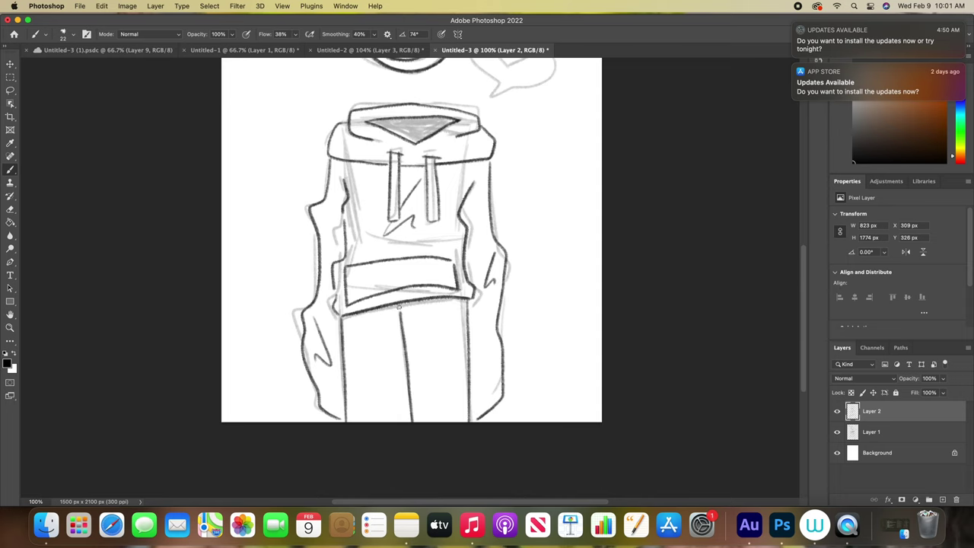
Step: Ink the heart and the speech bubble with its tail beside the head
{"action": "left_click_drag", "start_coordinate": [804, 330], "coordinate": [805, 268]}
{"action": "left_click_drag", "start_coordinate": [511, 242], "coordinate": [508, 253]}
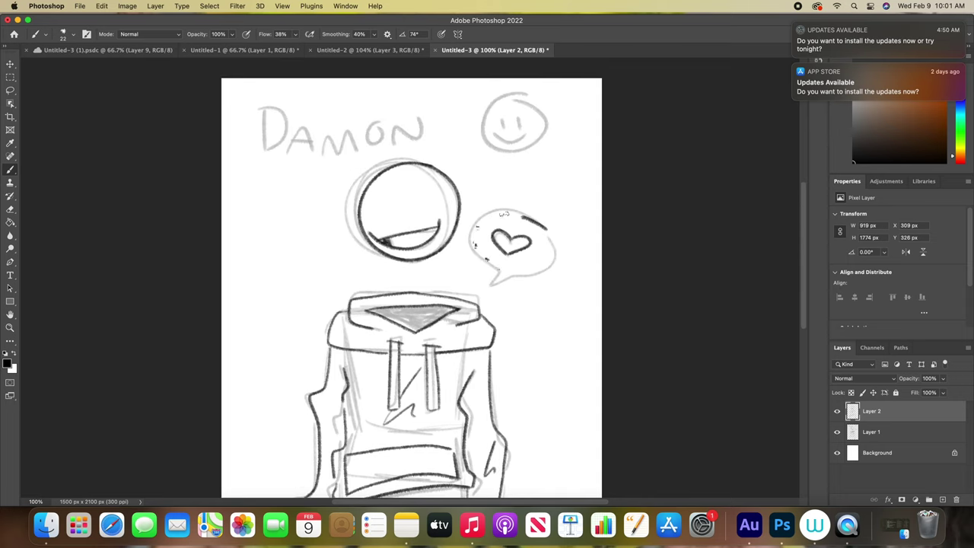
{"action": "left_click_drag", "start_coordinate": [525, 218], "coordinate": [493, 286]}
{"action": "left_click_drag", "start_coordinate": [492, 286], "coordinate": [546, 229]}
Step: Hide the rough sketch on Layer 1 and add a new layer directly above it
{"action": "left_click", "coordinate": [838, 432]}
{"action": "left_click_drag", "start_coordinate": [805, 307], "coordinate": [806, 366]}
{"action": "left_click", "coordinate": [885, 456]}
{"action": "left_click", "coordinate": [894, 433]}
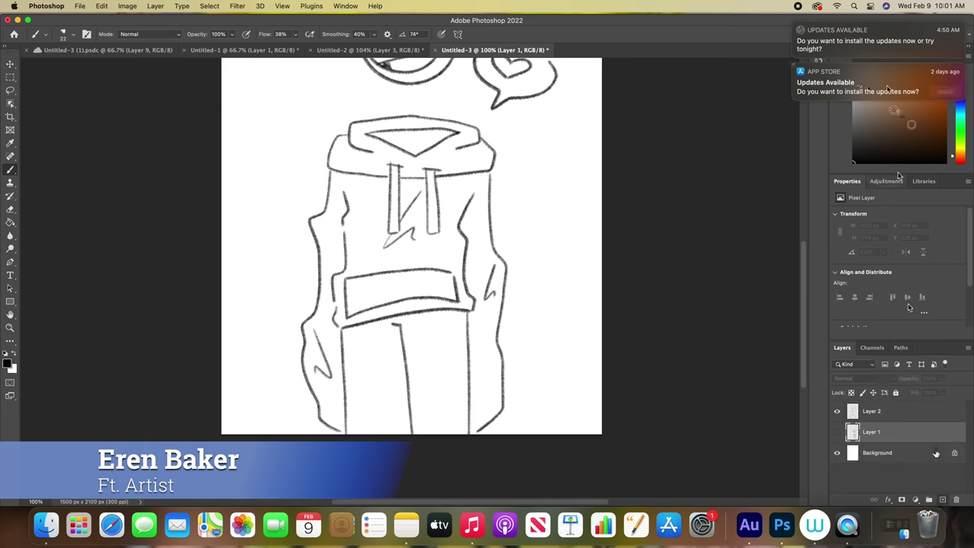
{"action": "left_click", "coordinate": [943, 500]}
Step: Dismiss the two update notifications covering the colour controls
{"action": "left_click", "coordinate": [796, 66]}
{"action": "left_click", "coordinate": [797, 25]}
{"action": "left_click_drag", "start_coordinate": [806, 277], "coordinate": [806, 237]}
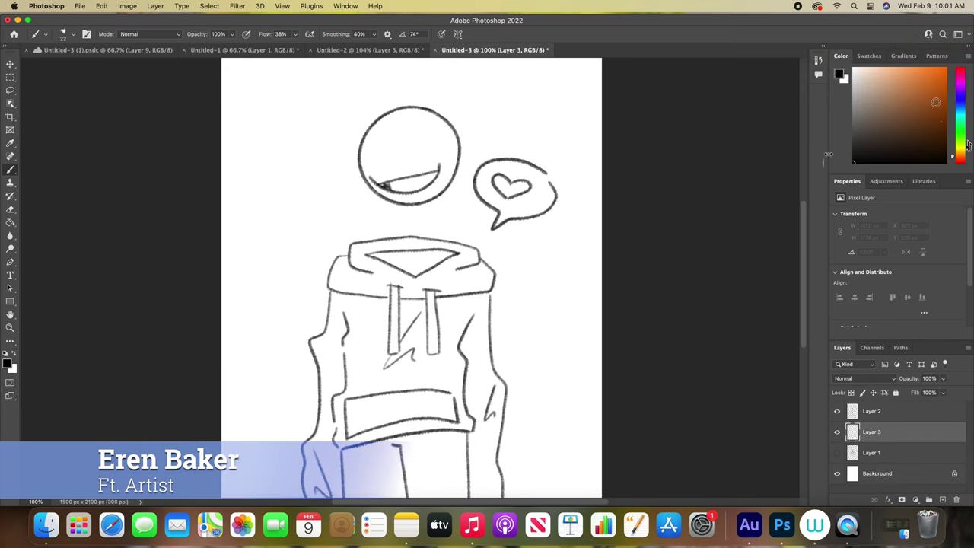
{"action": "left_click", "coordinate": [960, 132]}
{"action": "left_click", "coordinate": [936, 85]}
{"action": "left_click_drag", "start_coordinate": [358, 327], "coordinate": [442, 356]}
{"action": "key", "text": "super+z"}
Step: Choose a neutral mid-grey and a solid round brush at 316 px, undoing the test strokes
{"action": "left_click", "coordinate": [853, 105]}
{"action": "right_click", "coordinate": [422, 182]}
{"action": "left_click_drag", "start_coordinate": [483, 206], "coordinate": [522, 207]}
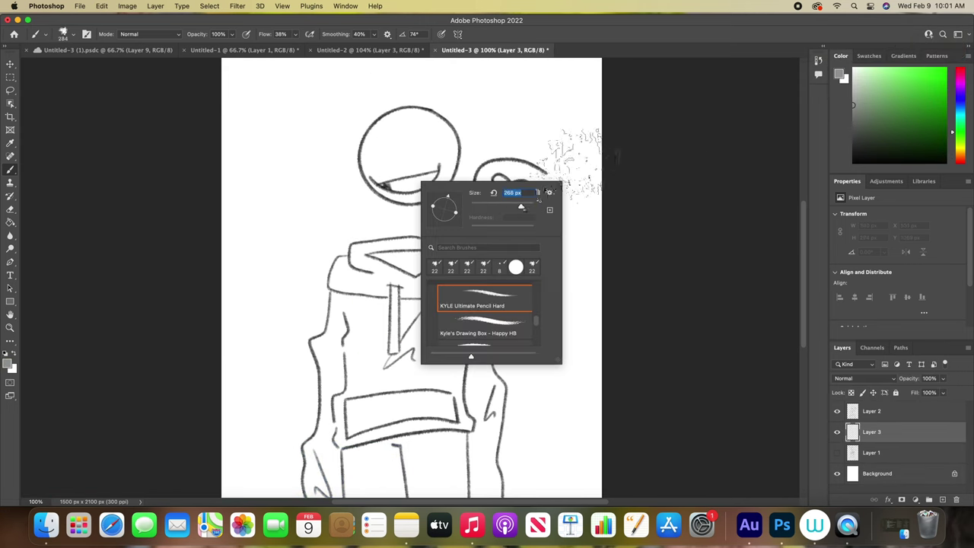
{"action": "left_click_drag", "start_coordinate": [537, 320], "coordinate": [540, 311]}
{"action": "left_click", "coordinate": [516, 268]}
{"action": "left_click_drag", "start_coordinate": [533, 122], "coordinate": [451, 191]}
{"action": "left_click_drag", "start_coordinate": [529, 251], "coordinate": [528, 278]}
{"action": "key", "text": "super+z"}
{"action": "key", "text": "super+z"}
{"action": "left_click_drag", "start_coordinate": [803, 295], "coordinate": [801, 312]}
{"action": "right_click", "coordinate": [371, 191]}
{"action": "left_click_drag", "start_coordinate": [525, 145], "coordinate": [451, 200]}
{"action": "key", "text": "super+z"}
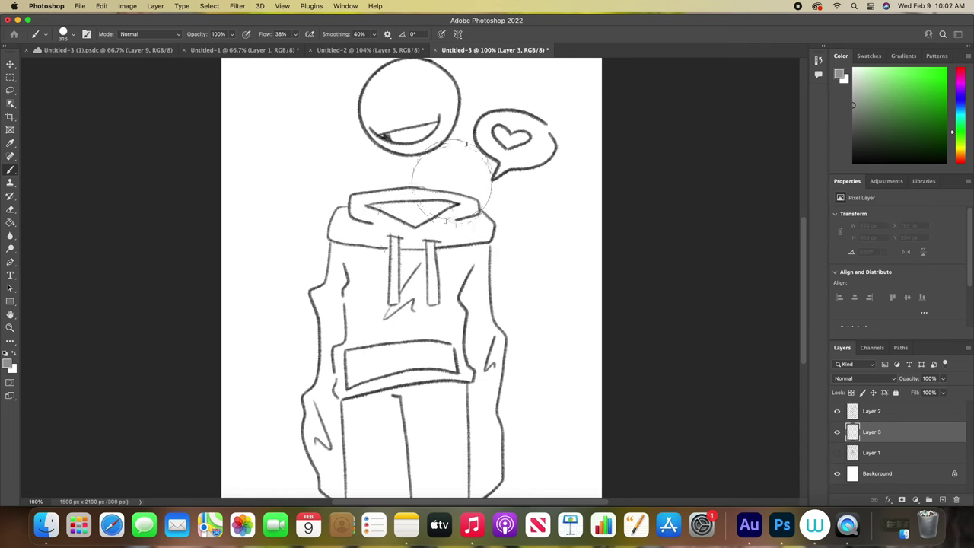
Step: Paint the whole Background layer mid-grey behind the line art
{"action": "key", "text": "z"}
{"action": "right_click", "coordinate": [414, 270]}
{"action": "left_click", "coordinate": [452, 343]}
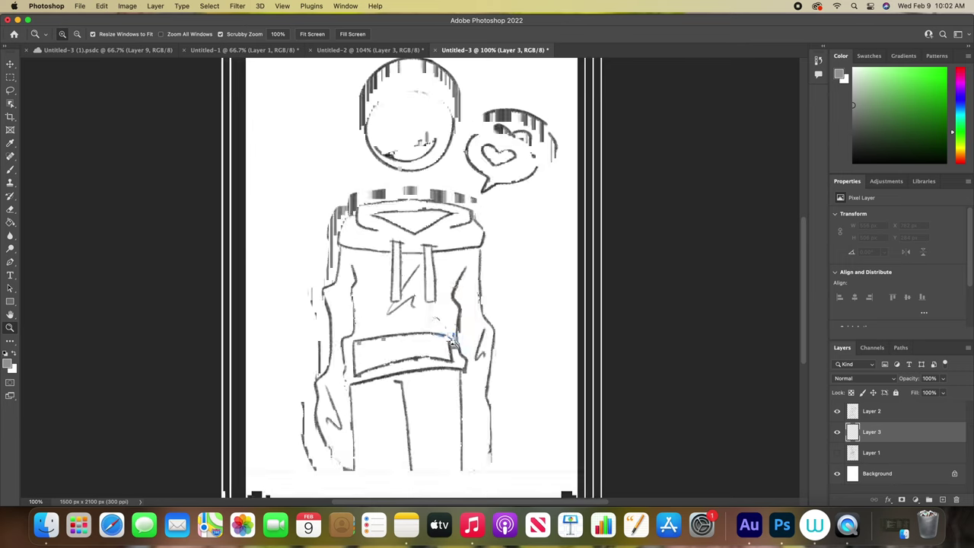
{"action": "key", "text": "b"}
{"action": "left_click", "coordinate": [877, 474]}
{"action": "mouse_move", "coordinate": [391, 98]}
{"action": "left_mouse_down"}
{"action": "mouse_move", "coordinate": [574, 152]}
{"action": "mouse_move", "coordinate": [729, 391]}
{"action": "mouse_move", "coordinate": [640, 446]}
{"action": "left_mouse_up"}
Step: Fill the round head with off-white on Layer 3
{"action": "left_click", "coordinate": [872, 432]}
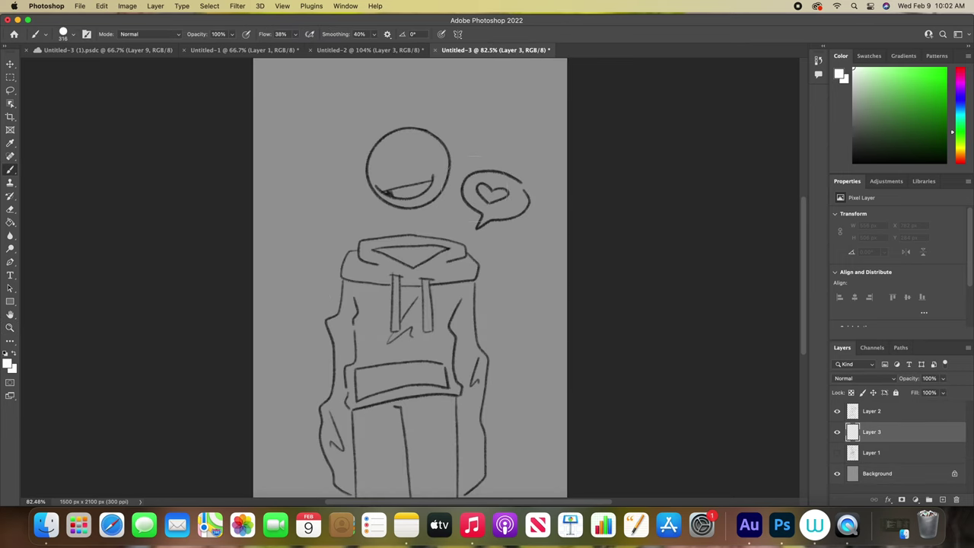
{"action": "left_click", "coordinate": [854, 74]}
{"action": "mouse_move", "coordinate": [407, 157]}
{"action": "left_mouse_down"}
{"action": "mouse_move", "coordinate": [419, 181]}
{"action": "mouse_move", "coordinate": [426, 172]}
{"action": "mouse_move", "coordinate": [396, 153]}
{"action": "mouse_move", "coordinate": [400, 172]}
{"action": "mouse_move", "coordinate": [423, 156]}
{"action": "left_mouse_up"}
Step: Reduce the brush to 99 px and fill the speech bubble with off-white
{"action": "left_click_drag", "start_coordinate": [805, 287], "coordinate": [806, 299]}
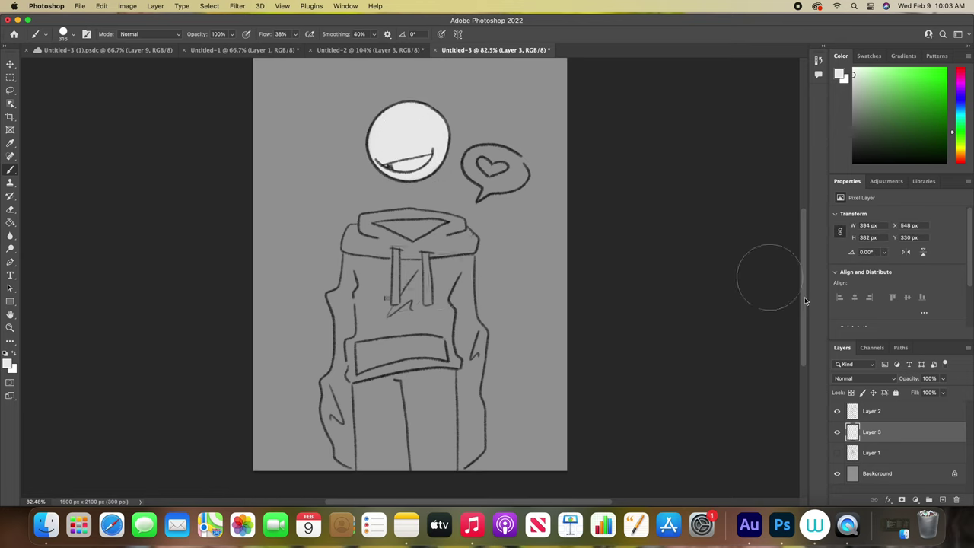
{"action": "right_click", "coordinate": [418, 257]}
{"action": "left_click_drag", "start_coordinate": [514, 285], "coordinate": [499, 286]}
{"action": "mouse_move", "coordinate": [504, 157]}
{"action": "left_mouse_down"}
{"action": "mouse_move", "coordinate": [471, 169]}
{"action": "mouse_move", "coordinate": [517, 167]}
{"action": "mouse_move", "coordinate": [488, 152]}
{"action": "mouse_move", "coordinate": [490, 189]}
{"action": "left_mouse_up"}
{"action": "key", "text": "super+z"}
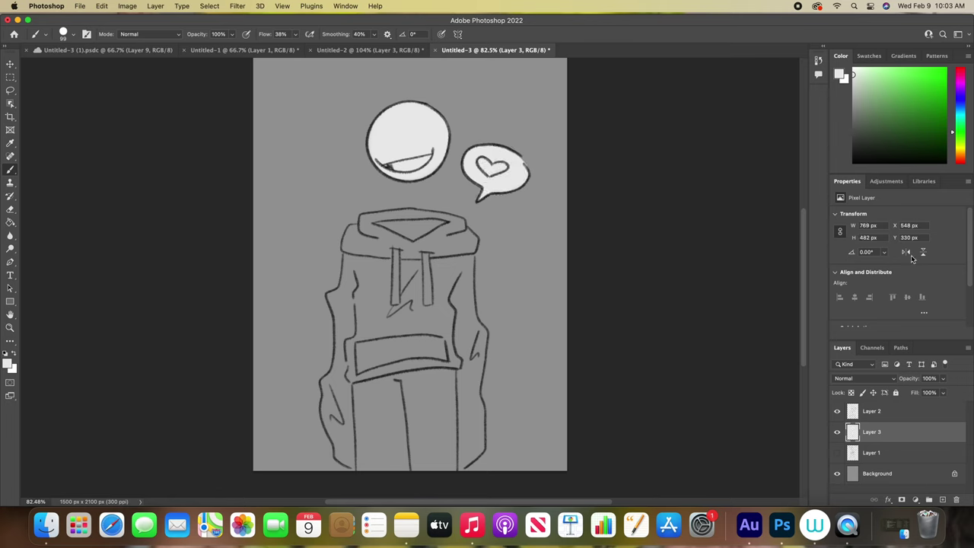
Step: Add a new layer above Layer 3 and choose a vivid purple as the painting colour
{"action": "left_click", "coordinate": [942, 500]}
{"action": "left_click", "coordinate": [960, 87]}
{"action": "left_click_drag", "start_coordinate": [894, 87], "coordinate": [918, 83]}
{"action": "mouse_move", "coordinate": [380, 288]}
{"action": "left_mouse_down"}
{"action": "mouse_move", "coordinate": [411, 300]}
{"action": "mouse_move", "coordinate": [437, 286]}
{"action": "left_mouse_up"}
{"action": "key", "text": "super+z"}
{"action": "key", "text": "super+z"}
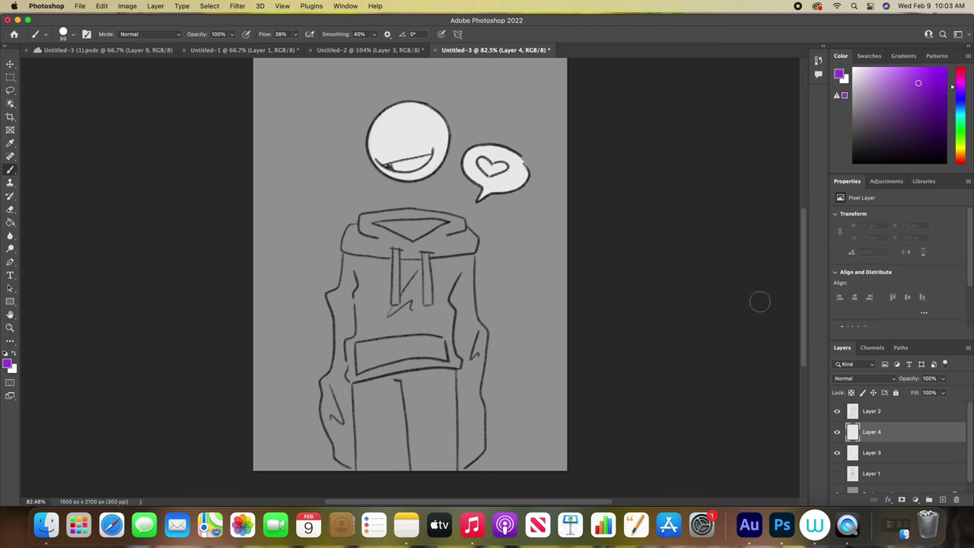
Step: Enlarge the brush to 169 px and fill the hoodie's body, sleeves and hood with purple, leaving the neck opening unpainted
{"action": "right_click", "coordinate": [495, 205]}
{"action": "left_click_drag", "start_coordinate": [577, 235], "coordinate": [587, 234]}
{"action": "mouse_move", "coordinate": [368, 291]}
{"action": "left_mouse_down"}
{"action": "mouse_move", "coordinate": [346, 259]}
{"action": "mouse_move", "coordinate": [324, 312]}
{"action": "mouse_move", "coordinate": [331, 361]}
{"action": "mouse_move", "coordinate": [425, 354]}
{"action": "mouse_move", "coordinate": [369, 312]}
{"action": "mouse_move", "coordinate": [422, 347]}
{"action": "mouse_move", "coordinate": [405, 333]}
{"action": "mouse_move", "coordinate": [419, 284]}
{"action": "mouse_move", "coordinate": [354, 247]}
{"action": "mouse_move", "coordinate": [360, 233]}
{"action": "mouse_move", "coordinate": [407, 252]}
{"action": "mouse_move", "coordinate": [445, 236]}
{"action": "mouse_move", "coordinate": [430, 247]}
{"action": "mouse_move", "coordinate": [453, 300]}
{"action": "mouse_move", "coordinate": [447, 354]}
{"action": "mouse_move", "coordinate": [462, 331]}
{"action": "mouse_move", "coordinate": [480, 351]}
{"action": "mouse_move", "coordinate": [467, 476]}
{"action": "mouse_move", "coordinate": [489, 457]}
{"action": "mouse_move", "coordinate": [465, 404]}
{"action": "left_mouse_up"}
{"action": "left_click_drag", "start_coordinate": [463, 226], "coordinate": [474, 274]}
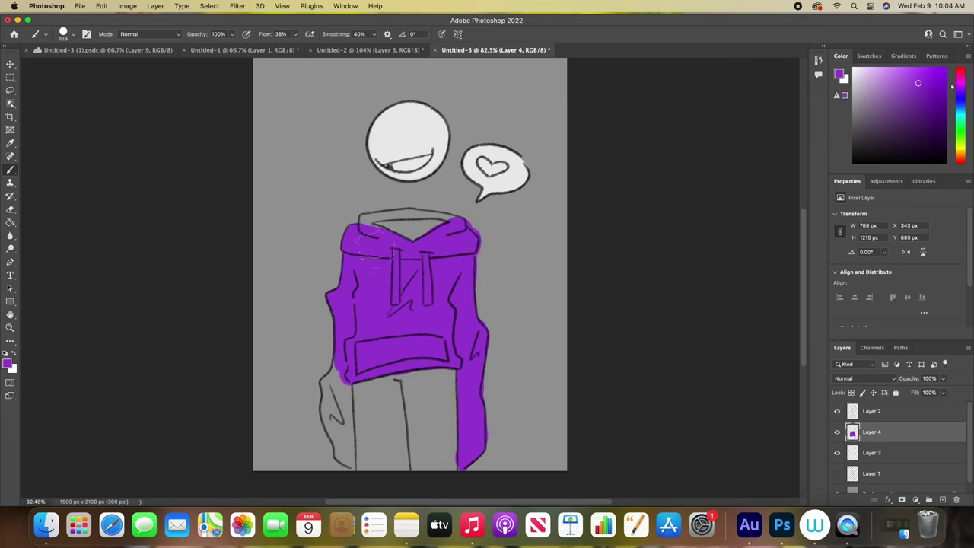
{"action": "left_click_drag", "start_coordinate": [359, 221], "coordinate": [426, 215]}
{"action": "mouse_move", "coordinate": [328, 373]}
{"action": "left_mouse_down"}
{"action": "mouse_move", "coordinate": [329, 418]}
{"action": "mouse_move", "coordinate": [351, 472]}
{"action": "mouse_move", "coordinate": [349, 384]}
{"action": "mouse_move", "coordinate": [338, 430]}
{"action": "mouse_move", "coordinate": [361, 443]}
{"action": "left_mouse_up"}
Step: Erase the purple spilling outside the lines around the trousers, hem and lower sleeves
{"action": "key", "text": "e"}
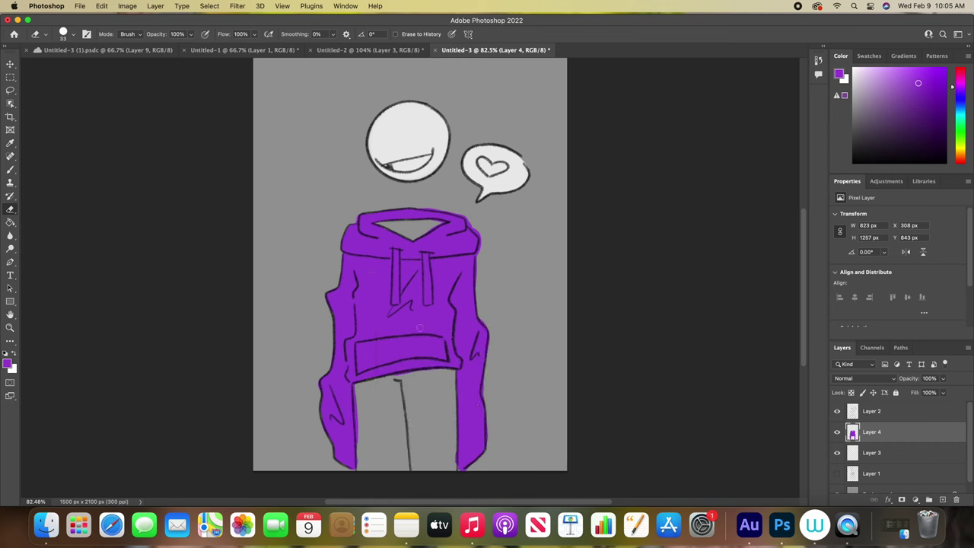
{"action": "key", "text": "z"}
{"action": "left_click", "coordinate": [370, 400]}
{"action": "key", "text": "e"}
{"action": "scroll", "coordinate": [361, 343], "scroll_direction": "down", "scroll_amount": 3}
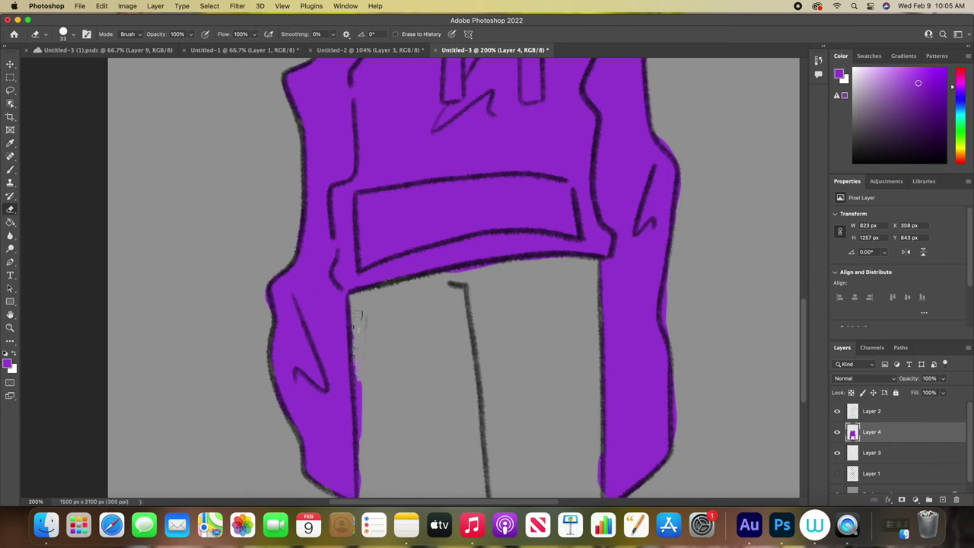
{"action": "left_click_drag", "start_coordinate": [361, 320], "coordinate": [365, 460]}
{"action": "scroll", "coordinate": [594, 457], "scroll_direction": "down", "scroll_amount": 4}
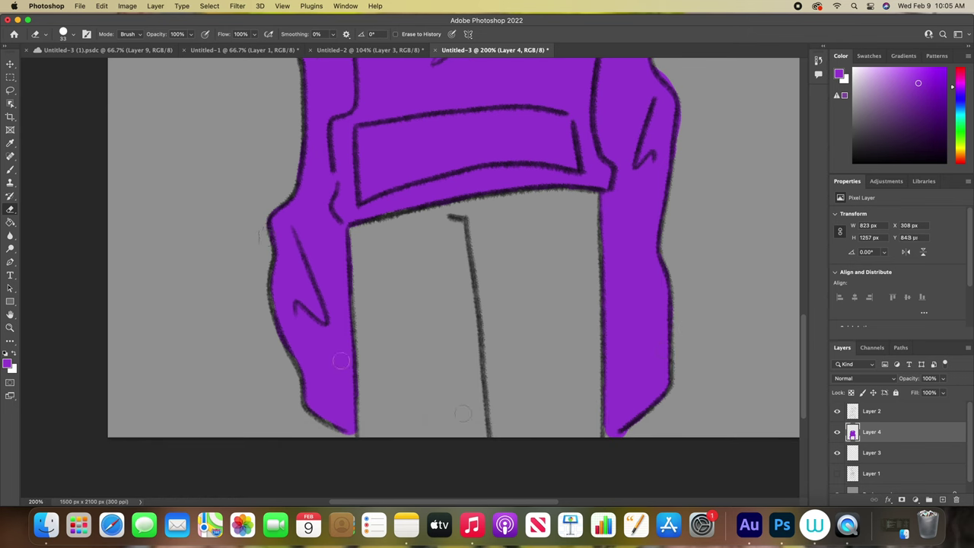
Step: Erase the purple spilling past the outlines of the upper sleeves, shoulders and hood
{"action": "scroll", "coordinate": [341, 361], "scroll_direction": "up", "scroll_amount": 12}
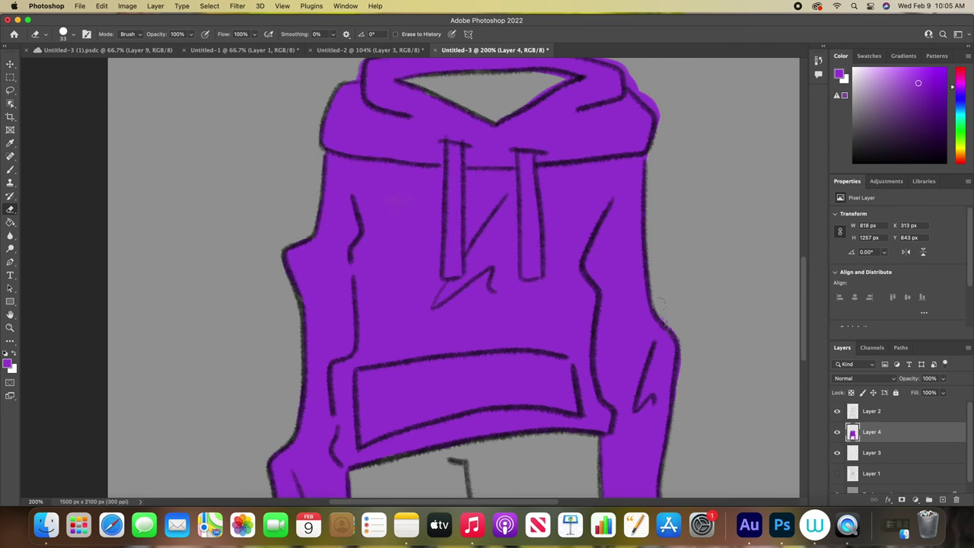
{"action": "scroll", "coordinate": [429, 287], "scroll_direction": "up", "scroll_amount": 9}
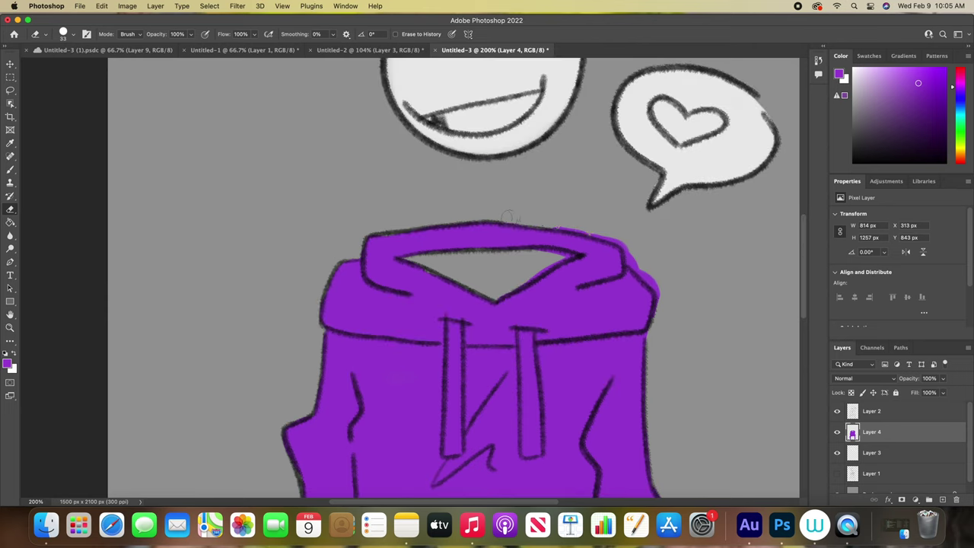
{"action": "mouse_move", "coordinate": [508, 217]}
{"action": "left_mouse_down"}
{"action": "mouse_move", "coordinate": [667, 251]}
{"action": "mouse_move", "coordinate": [630, 254]}
{"action": "mouse_move", "coordinate": [664, 311]}
{"action": "left_mouse_up"}
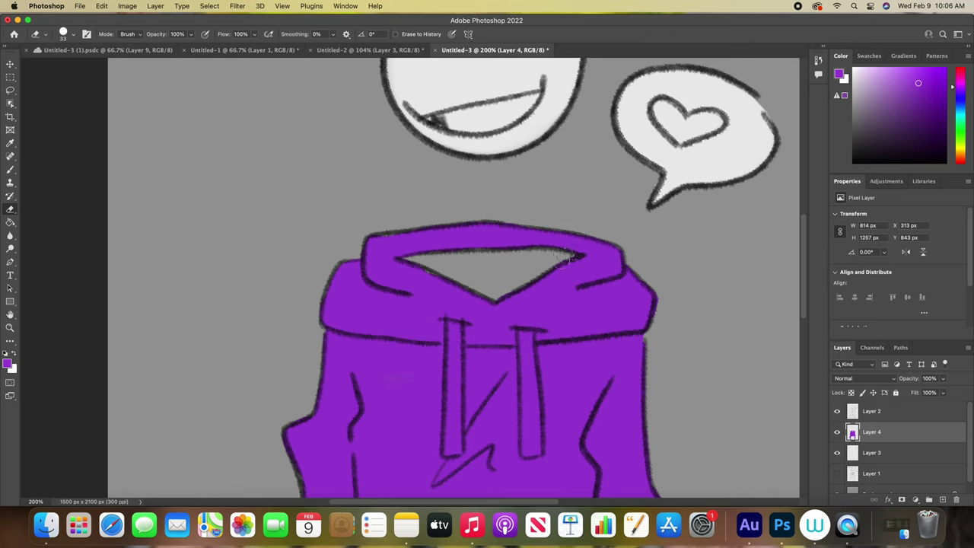
Step: Add a new layer between Layer 3 and Layer 4 and paint the hood's inner opening dark purple
{"action": "left_click_drag", "start_coordinate": [805, 281], "coordinate": [807, 362]}
{"action": "key", "text": "b"}
{"action": "key", "text": "z"}
{"action": "right_click", "coordinate": [453, 204]}
{"action": "left_click", "coordinate": [461, 269]}
{"action": "key", "text": "b"}
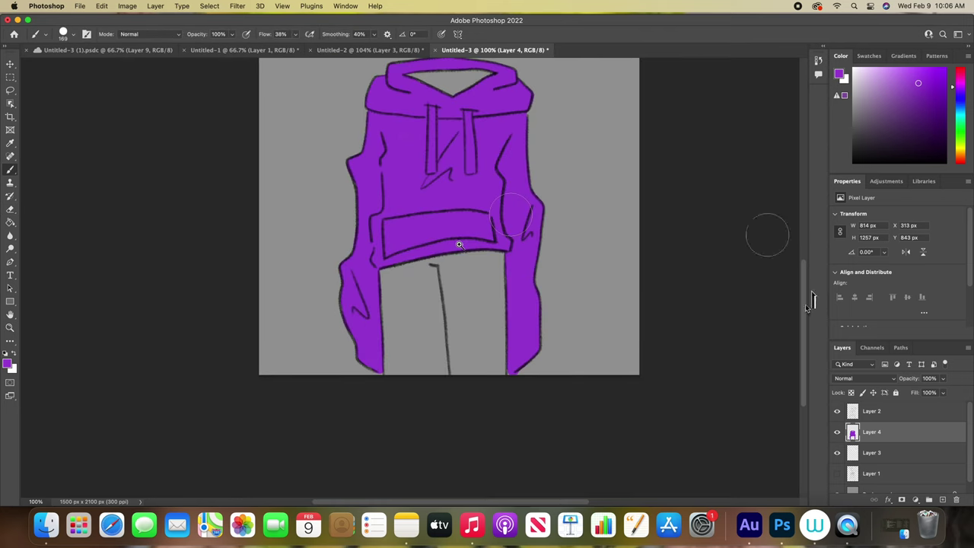
{"action": "left_click_drag", "start_coordinate": [805, 306], "coordinate": [806, 261]}
{"action": "left_click", "coordinate": [872, 453]}
{"action": "left_click", "coordinate": [943, 500]}
{"action": "left_click", "coordinate": [928, 124]}
{"action": "left_click_drag", "start_coordinate": [450, 221], "coordinate": [449, 229]}
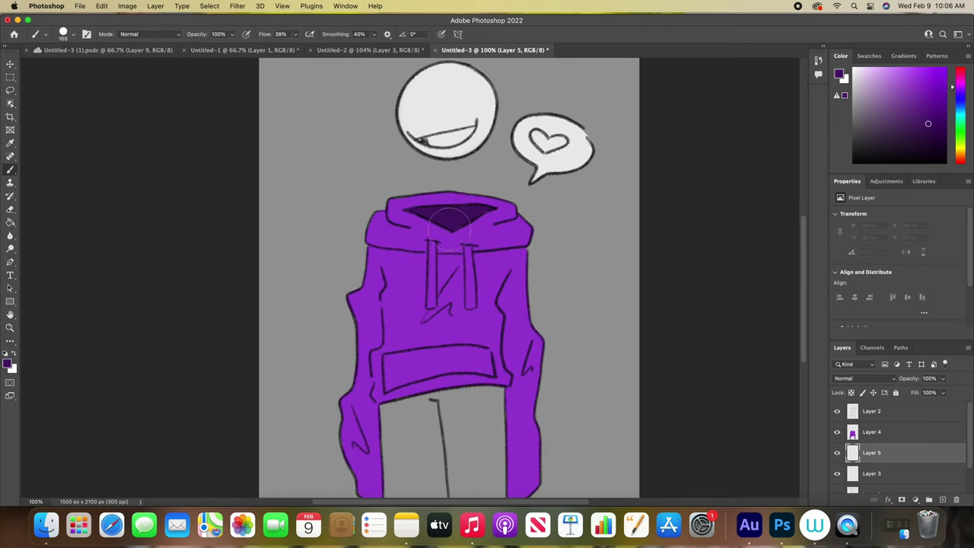
Step: Add a new layer above Layer 4 and clip it to the purple hoodie with a clipping mask
{"action": "left_click_drag", "start_coordinate": [806, 309], "coordinate": [788, 229]}
{"action": "mouse_move", "coordinate": [804, 270]}
{"action": "left_mouse_down"}
{"action": "mouse_move", "coordinate": [799, 263]}
{"action": "mouse_move", "coordinate": [803, 273]}
{"action": "left_mouse_up"}
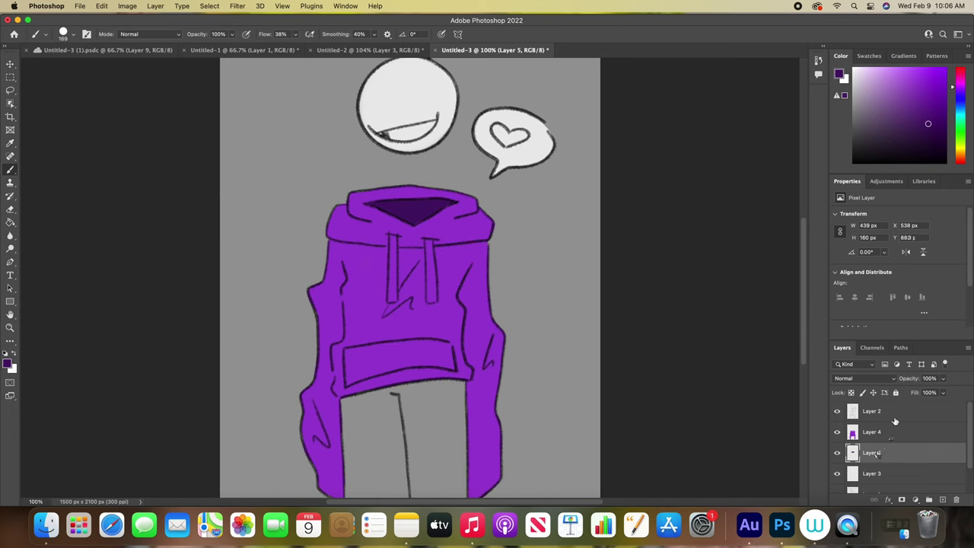
{"action": "left_click", "coordinate": [887, 433]}
{"action": "left_click", "coordinate": [943, 500]}
{"action": "right_click", "coordinate": [893, 435]}
{"action": "left_click", "coordinate": [832, 487]}
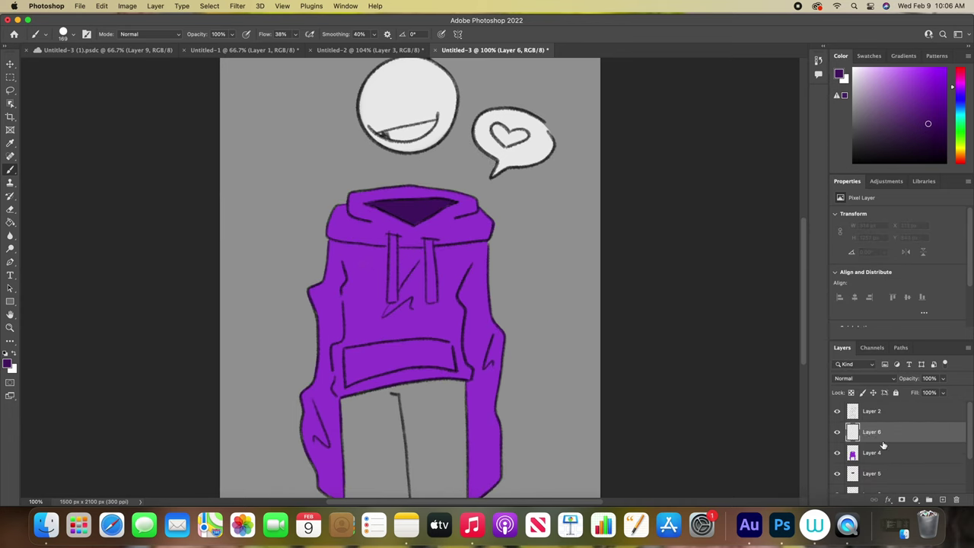
{"action": "right_click", "coordinate": [887, 436]}
{"action": "left_click", "coordinate": [800, 469]}
Step: Choose a medium blue and paint over the entire hoodie on the clipped layer
{"action": "left_click_drag", "start_coordinate": [961, 119], "coordinate": [960, 100]}
{"action": "left_click", "coordinate": [917, 78]}
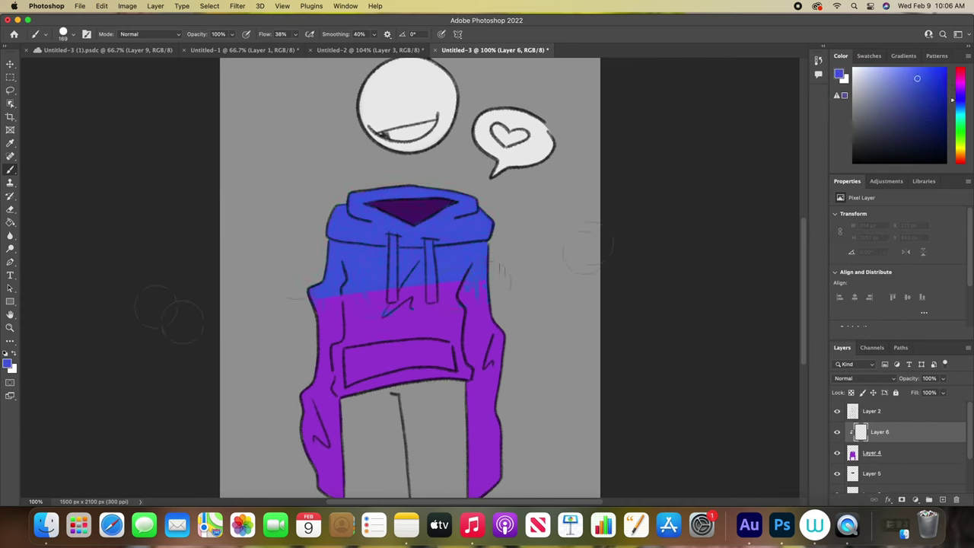
{"action": "left_click_drag", "start_coordinate": [631, 409], "coordinate": [646, 445]}
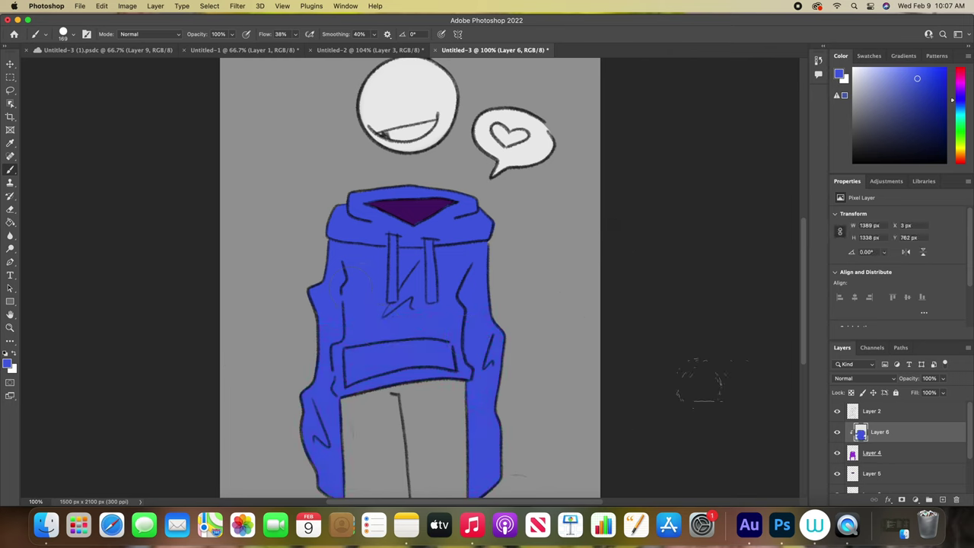
Step: Add a new layer clipped to Layer 5 and paint the hood's inner opening dark navy blue
{"action": "left_click", "coordinate": [942, 499]}
{"action": "right_click", "coordinate": [895, 432]}
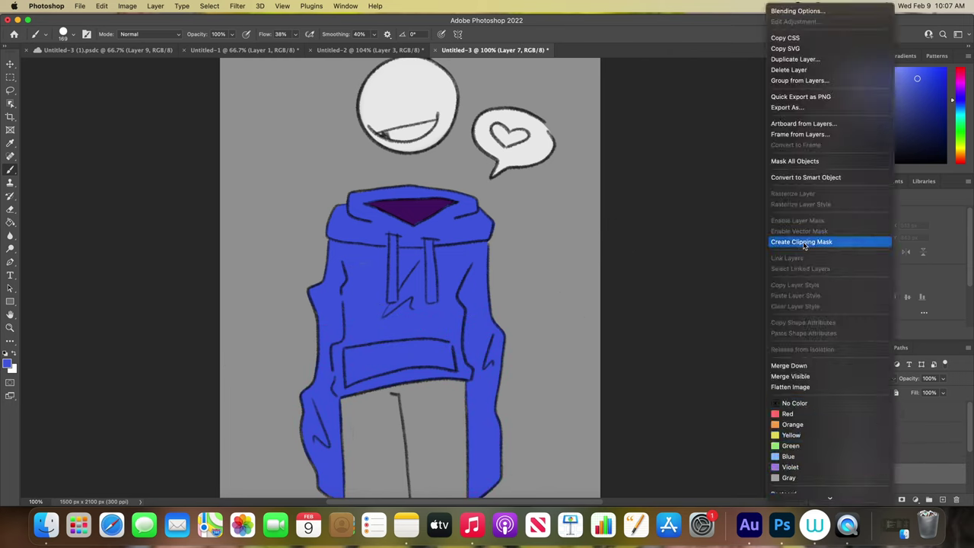
{"action": "left_click", "coordinate": [803, 242]}
{"action": "left_click", "coordinate": [919, 121]}
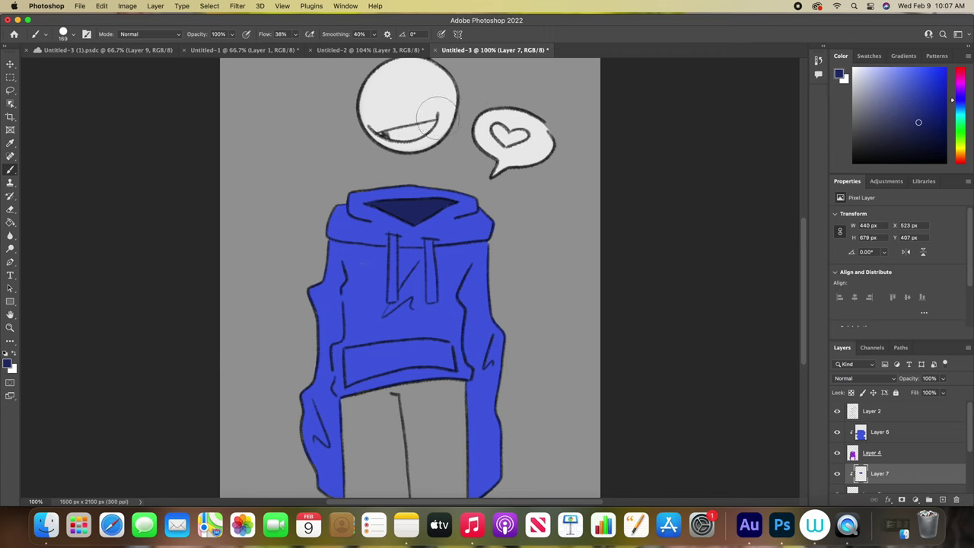
{"action": "left_click_drag", "start_coordinate": [440, 118], "coordinate": [370, 130]}
Step: Add a new layer between Layer 3 and Layer 5 and fill the trousers with dark grey
{"action": "scroll", "coordinate": [806, 327], "scroll_direction": "down", "scroll_amount": 3}
{"action": "scroll", "coordinate": [808, 331], "scroll_direction": "up", "scroll_amount": 2}
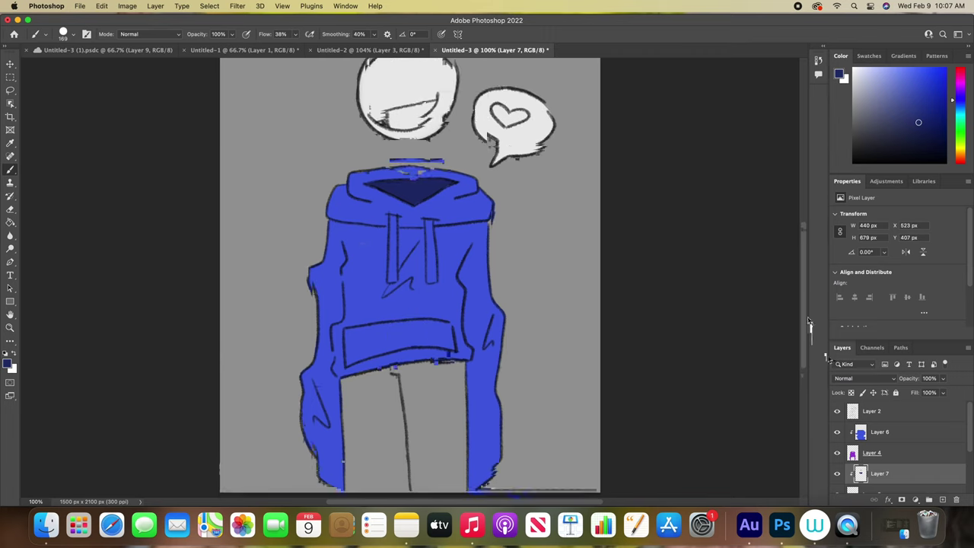
{"action": "scroll", "coordinate": [824, 355], "scroll_direction": "down", "scroll_amount": 2}
{"action": "scroll", "coordinate": [880, 431], "scroll_direction": "down", "scroll_amount": 5}
{"action": "left_click", "coordinate": [872, 423]}
{"action": "left_click", "coordinate": [877, 448]}
{"action": "left_click", "coordinate": [943, 500]}
{"action": "left_click_drag", "start_coordinate": [910, 106], "coordinate": [853, 137]}
{"action": "mouse_move", "coordinate": [369, 351]}
{"action": "left_mouse_down"}
{"action": "mouse_move", "coordinate": [350, 452]}
{"action": "mouse_move", "coordinate": [442, 426]}
{"action": "mouse_move", "coordinate": [462, 396]}
{"action": "mouse_move", "coordinate": [427, 342]}
{"action": "mouse_move", "coordinate": [381, 358]}
{"action": "left_mouse_up"}
Step: Select Layer 6 and choose a light lavender-blue, undoing the oversized test stroke on the drawstring
{"action": "scroll", "coordinate": [805, 308], "scroll_direction": "up", "scroll_amount": 3}
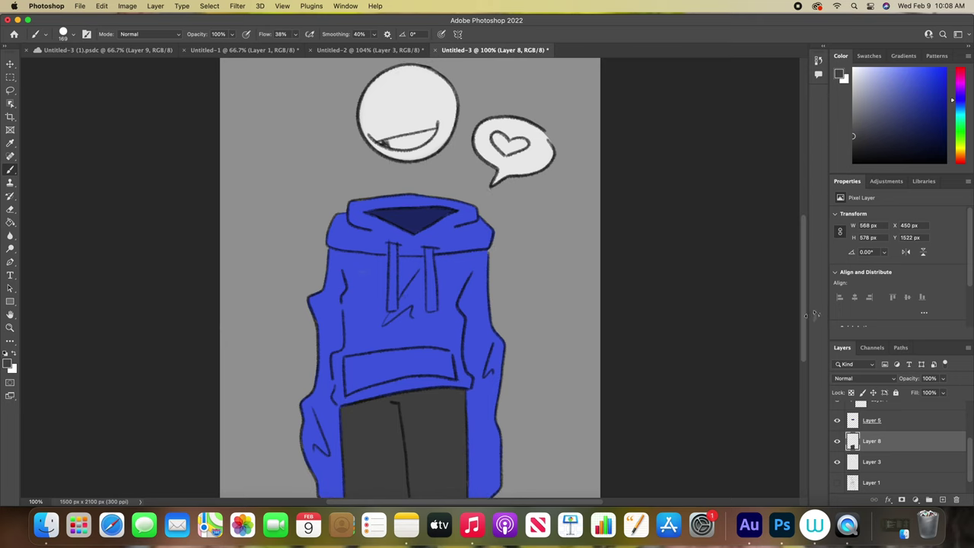
{"action": "scroll", "coordinate": [898, 449], "scroll_direction": "up", "scroll_amount": 3}
{"action": "left_click_drag", "start_coordinate": [971, 444], "coordinate": [971, 431]}
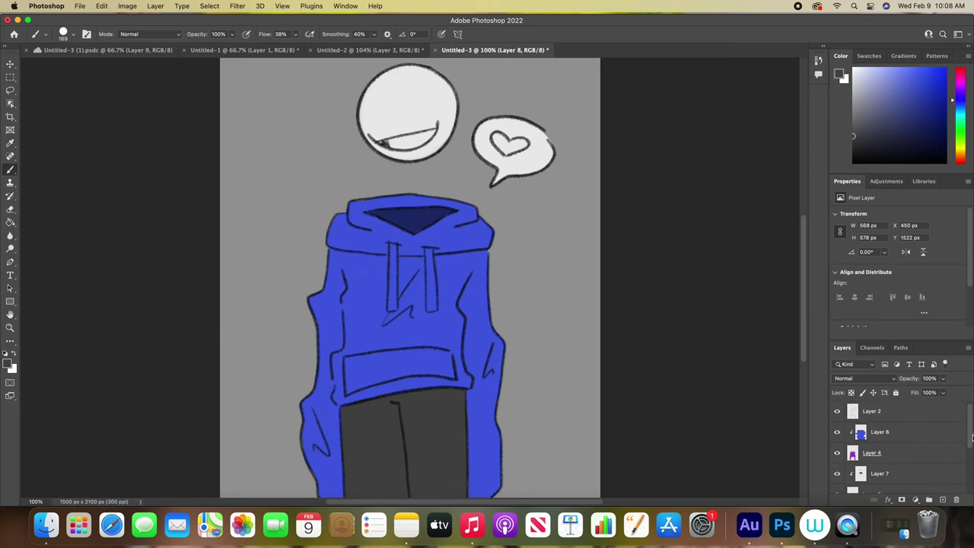
{"action": "left_click", "coordinate": [902, 432]}
{"action": "left_click", "coordinate": [902, 412]}
{"action": "left_click", "coordinate": [915, 431]}
{"action": "left_click", "coordinate": [877, 77]}
{"action": "left_click_drag", "start_coordinate": [432, 272], "coordinate": [432, 305]}
{"action": "key", "text": "super+z"}
Step: Paint both hoodie drawstrings light lavender-blue on Layer 6
{"action": "right_click", "coordinate": [424, 242]}
{"action": "left_click", "coordinate": [606, 238]}
{"action": "left_click", "coordinate": [430, 282], "text": "super"}
{"action": "key", "text": "b"}
{"action": "mouse_move", "coordinate": [373, 251]}
{"action": "left_mouse_down"}
{"action": "mouse_move", "coordinate": [366, 354]}
{"action": "mouse_move", "coordinate": [385, 346]}
{"action": "left_mouse_up"}
{"action": "left_click_drag", "start_coordinate": [368, 228], "coordinate": [375, 297]}
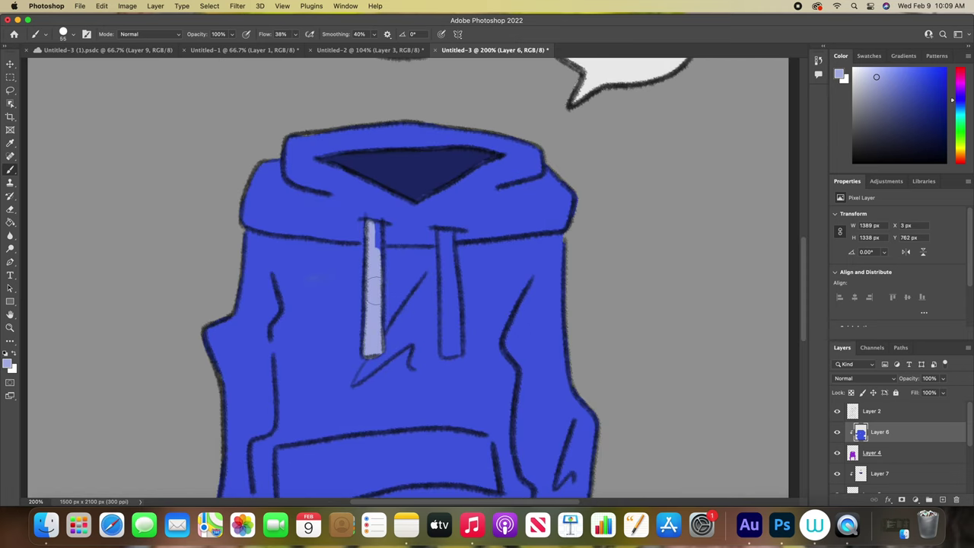
{"action": "mouse_move", "coordinate": [443, 236]}
{"action": "left_mouse_down"}
{"action": "mouse_move", "coordinate": [450, 331]}
{"action": "mouse_move", "coordinate": [450, 242]}
{"action": "left_mouse_up"}
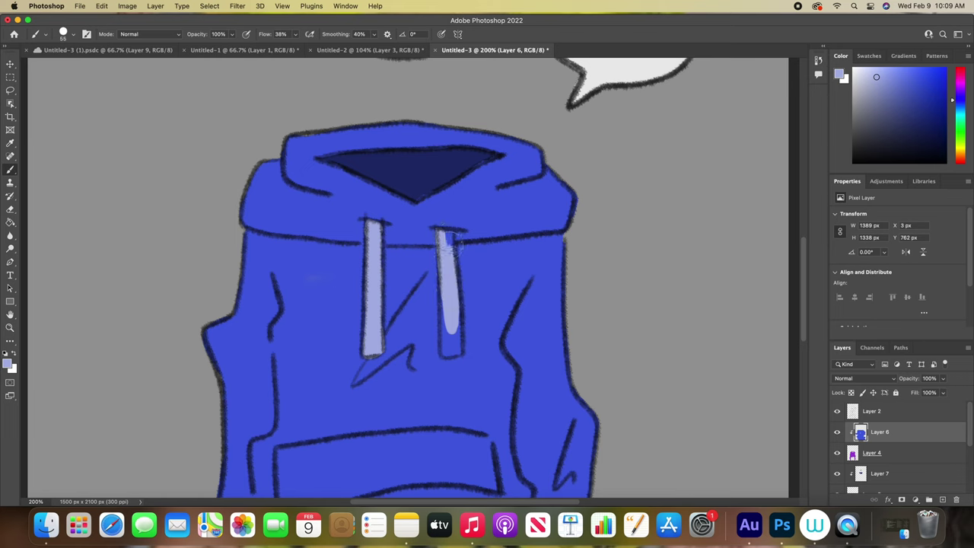
{"action": "left_click_drag", "start_coordinate": [449, 303], "coordinate": [454, 344]}
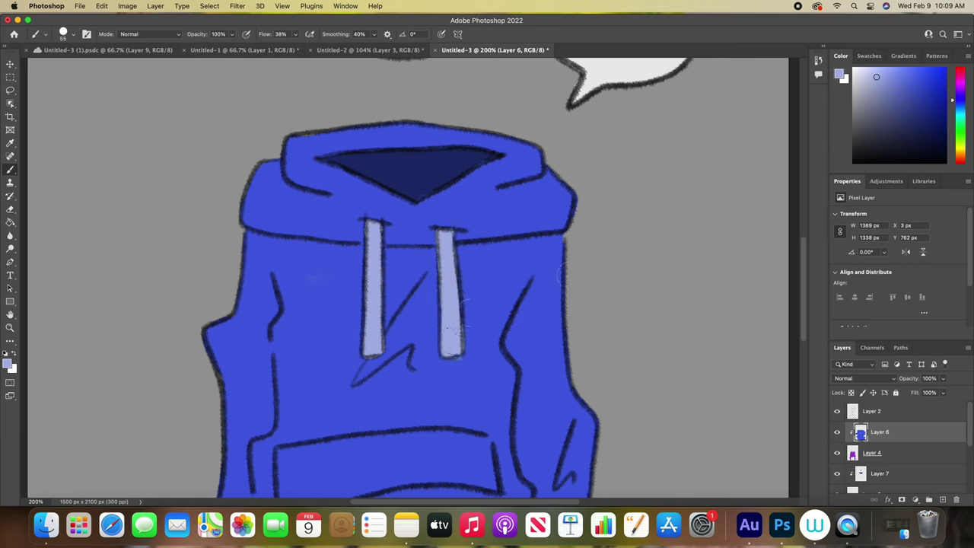
Step: Sample the hoodie blue and clean up lavender spill around the drawstring edges, undoing the last stray stroke
{"action": "key", "text": "e"}
{"action": "key", "text": "b"}
{"action": "key", "text": "x"}
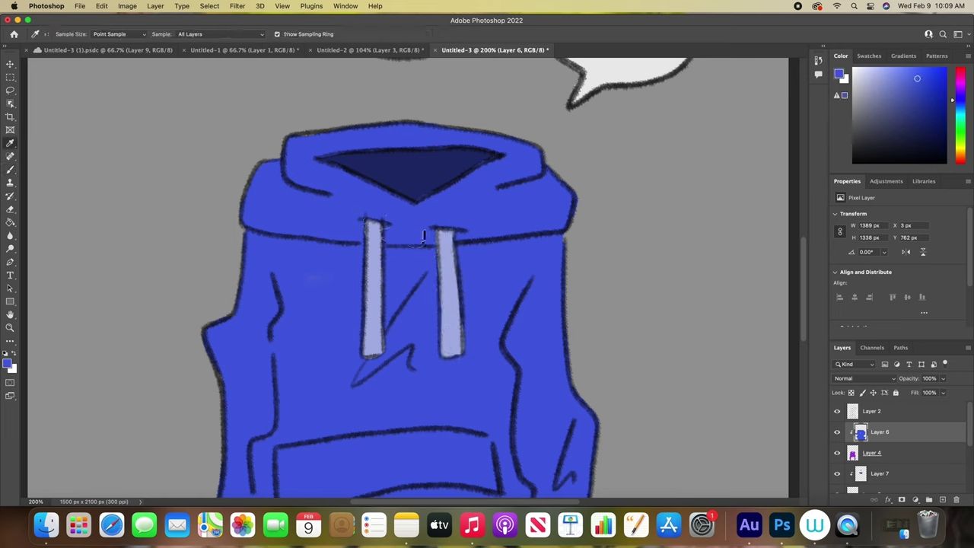
{"action": "left_click_drag", "start_coordinate": [464, 323], "coordinate": [465, 349]}
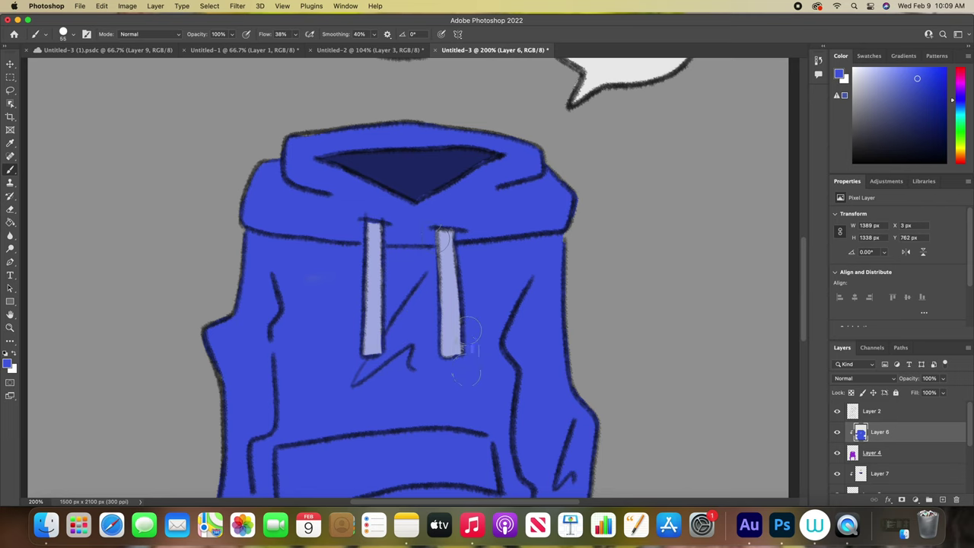
{"action": "left_click_drag", "start_coordinate": [439, 266], "coordinate": [439, 300]}
{"action": "key", "text": "super+z"}
{"action": "right_click", "coordinate": [537, 245]}
{"action": "left_click", "coordinate": [560, 254]}
Step: Add a new layer above Layer 6 and test a crimson fill on the speech bubble's heart, undoing the fill
{"action": "left_click", "coordinate": [872, 453]}
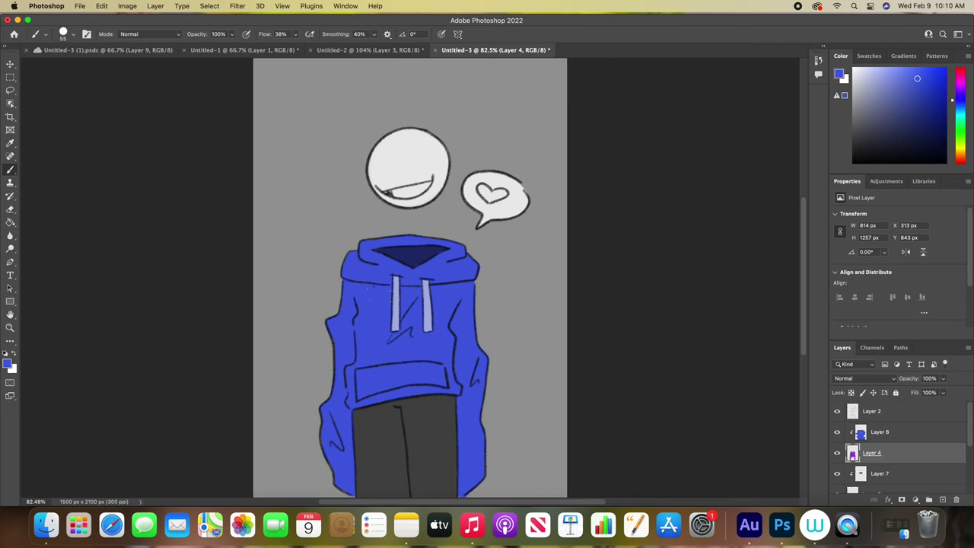
{"action": "left_click", "coordinate": [933, 411]}
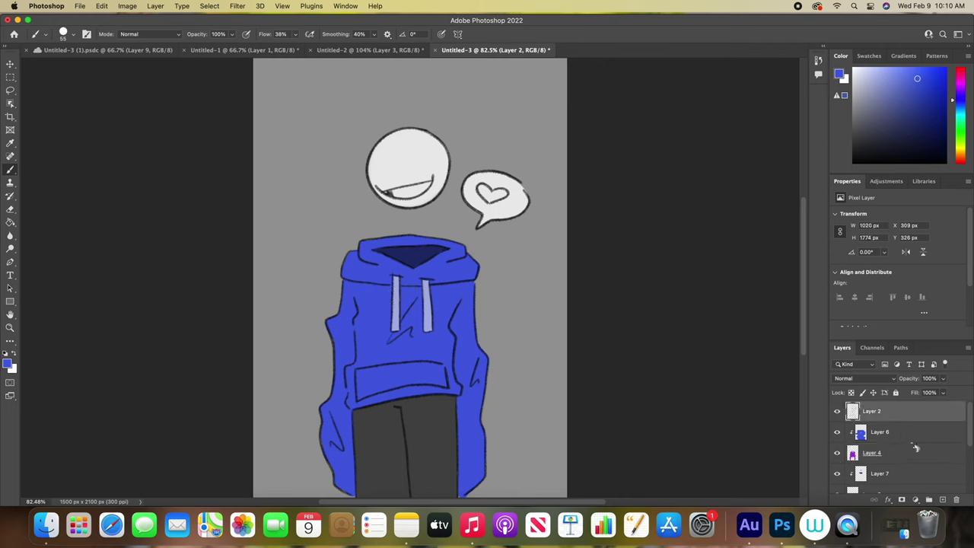
{"action": "left_click", "coordinate": [916, 436]}
{"action": "left_click", "coordinate": [943, 500]}
{"action": "left_click", "coordinate": [961, 69]}
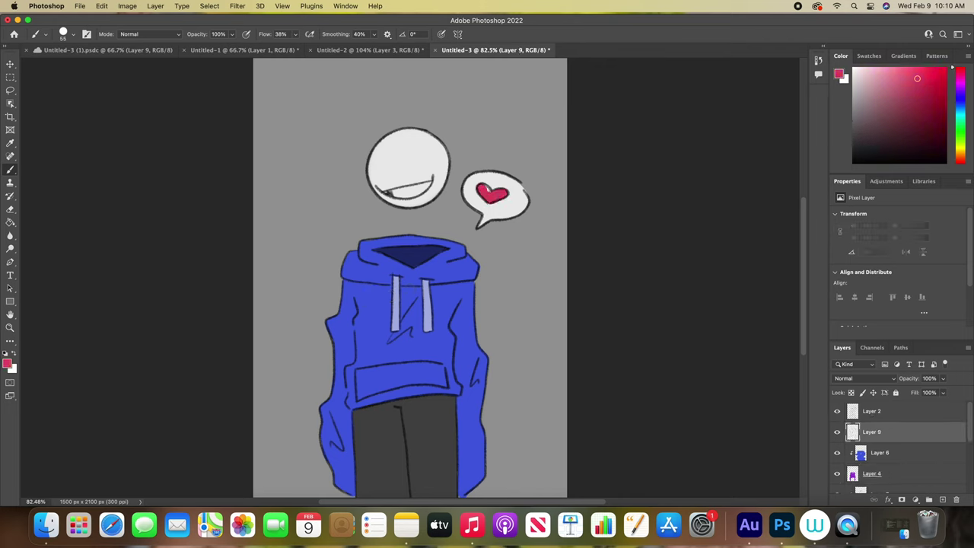
{"action": "left_click", "coordinate": [916, 102]}
{"action": "key", "text": "super+z"}
Step: Fill the speech bubble's heart with a medium sky blue, undoing the lighter blue test fills
{"action": "left_click", "coordinate": [961, 114]}
{"action": "left_click", "coordinate": [961, 109]}
{"action": "mouse_move", "coordinate": [483, 188]}
{"action": "left_mouse_down"}
{"action": "mouse_move", "coordinate": [488, 196]}
{"action": "mouse_move", "coordinate": [478, 186]}
{"action": "left_mouse_up"}
{"action": "key", "text": "super+z"}
{"action": "left_click", "coordinate": [906, 68]}
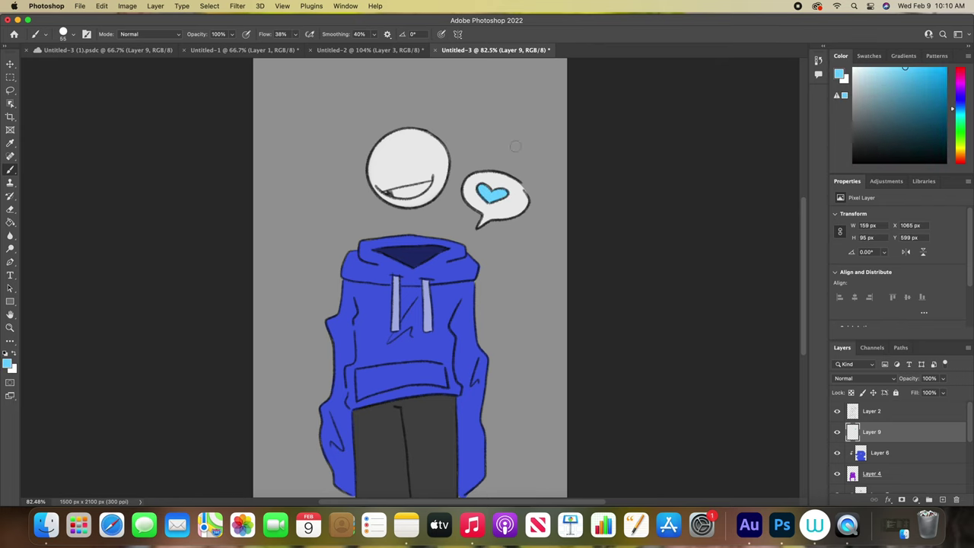
{"action": "key", "text": "super+z"}
{"action": "left_click_drag", "start_coordinate": [492, 185], "coordinate": [493, 194]}
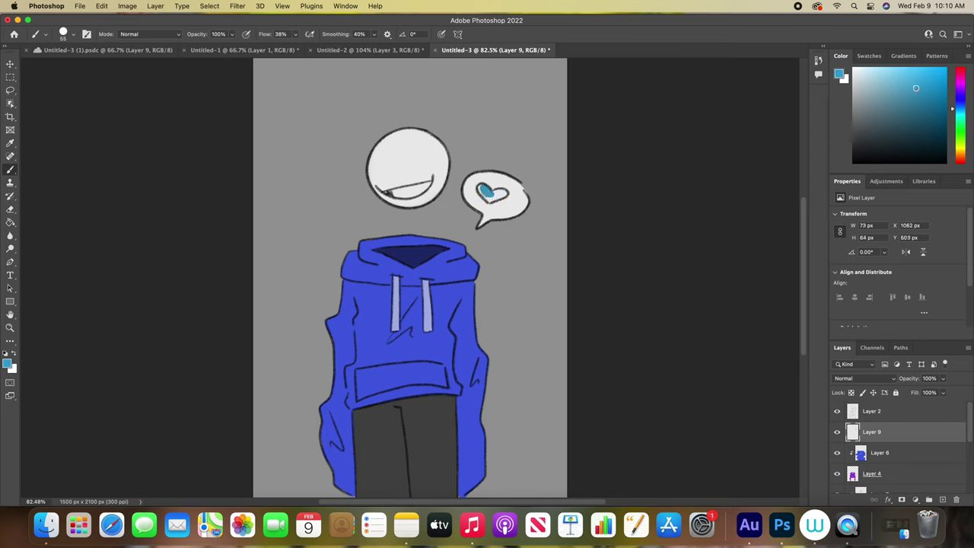
Step: Add a new clipped layer, move it directly above Layer 6, and reset the brush colour to black
{"action": "scroll", "coordinate": [651, 233], "scroll_direction": "down", "scroll_amount": 3}
{"action": "left_click", "coordinate": [913, 451]}
{"action": "left_click", "coordinate": [920, 473]}
{"action": "left_click", "coordinate": [943, 499]}
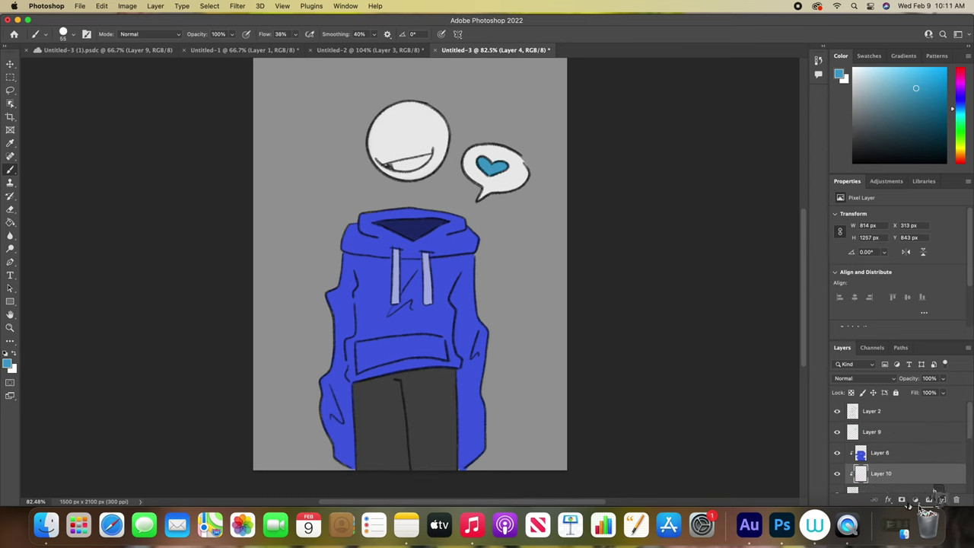
{"action": "left_click_drag", "start_coordinate": [900, 477], "coordinate": [897, 453]}
{"action": "key", "text": "d"}
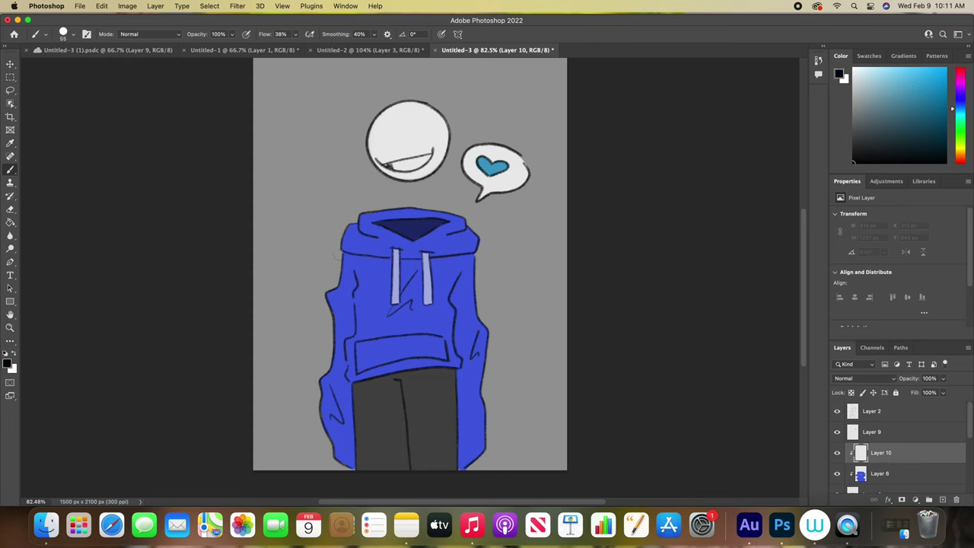
Step: Paint black shadows on the hoodie's sleeves, folds, hem and drawstrings, and set the layer's blend mode to Soft Light
{"action": "left_click_drag", "start_coordinate": [347, 264], "coordinate": [352, 466]}
{"action": "mouse_move", "coordinate": [348, 263]}
{"action": "left_mouse_down"}
{"action": "mouse_move", "coordinate": [334, 300]}
{"action": "mouse_move", "coordinate": [338, 456]}
{"action": "mouse_move", "coordinate": [334, 396]}
{"action": "left_mouse_up"}
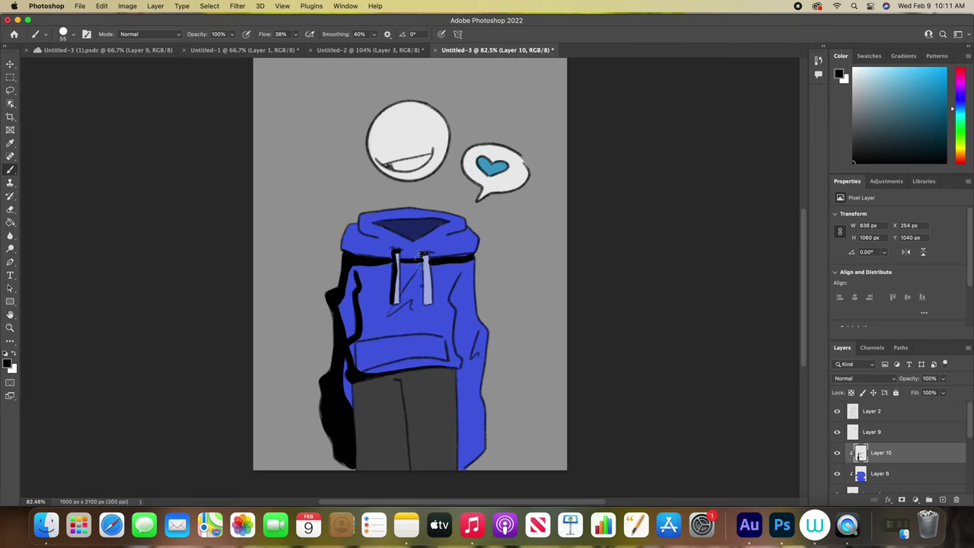
{"action": "mouse_move", "coordinate": [440, 259]}
{"action": "left_mouse_down"}
{"action": "mouse_move", "coordinate": [485, 381]}
{"action": "mouse_move", "coordinate": [478, 457]}
{"action": "mouse_move", "coordinate": [468, 373]}
{"action": "mouse_move", "coordinate": [469, 392]}
{"action": "left_mouse_up"}
{"action": "left_click", "coordinate": [864, 378]}
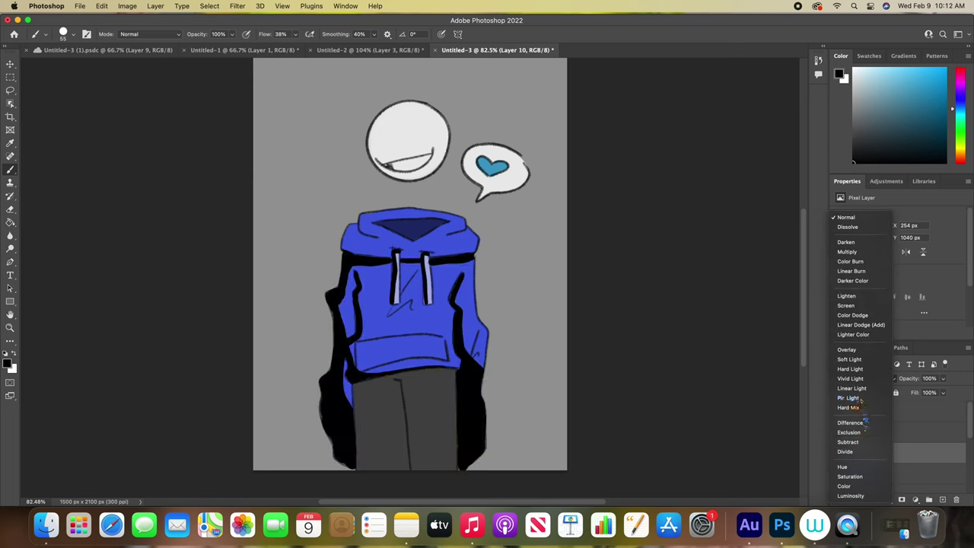
{"action": "left_click", "coordinate": [851, 360]}
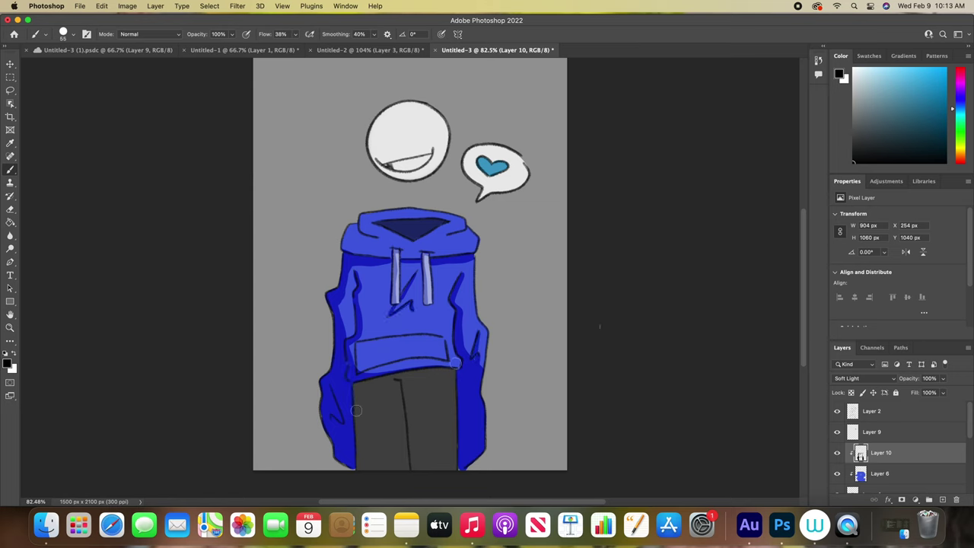
Step: Extend the shadows over the pocket and hood, and set the shadow layer's opacity to 28%
{"action": "left_click_drag", "start_coordinate": [418, 361], "coordinate": [383, 375]}
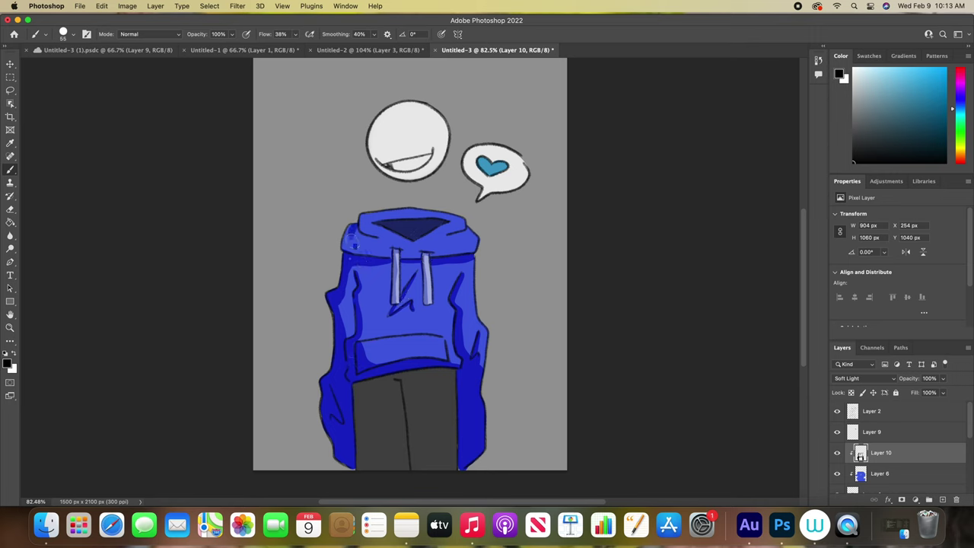
{"action": "left_click_drag", "start_coordinate": [353, 242], "coordinate": [360, 250]}
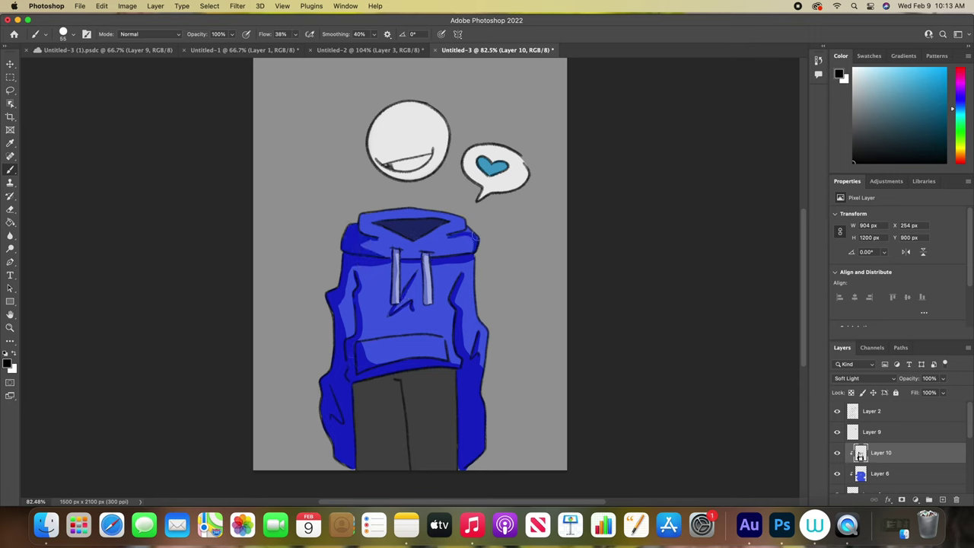
{"action": "left_click_drag", "start_coordinate": [464, 240], "coordinate": [405, 261]}
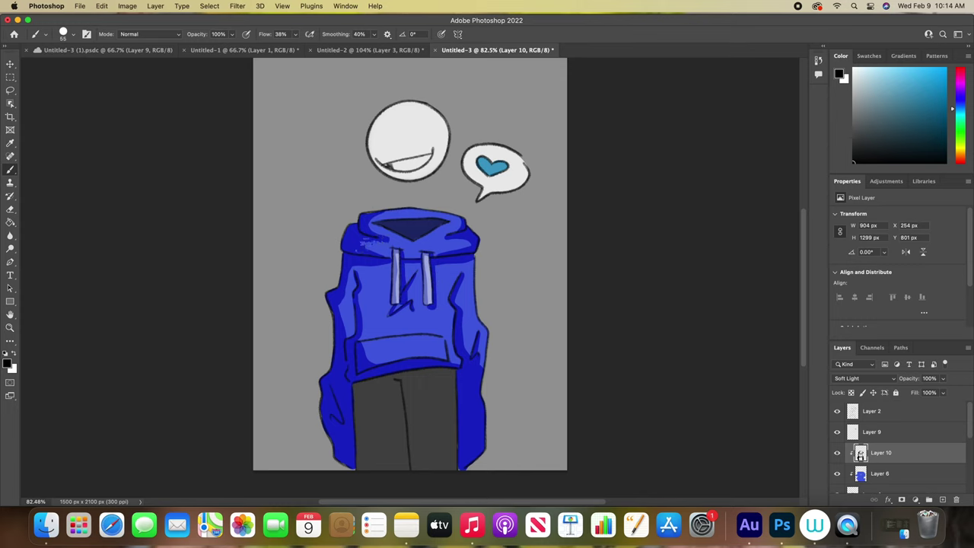
{"action": "left_click_drag", "start_coordinate": [942, 378], "coordinate": [920, 395]}
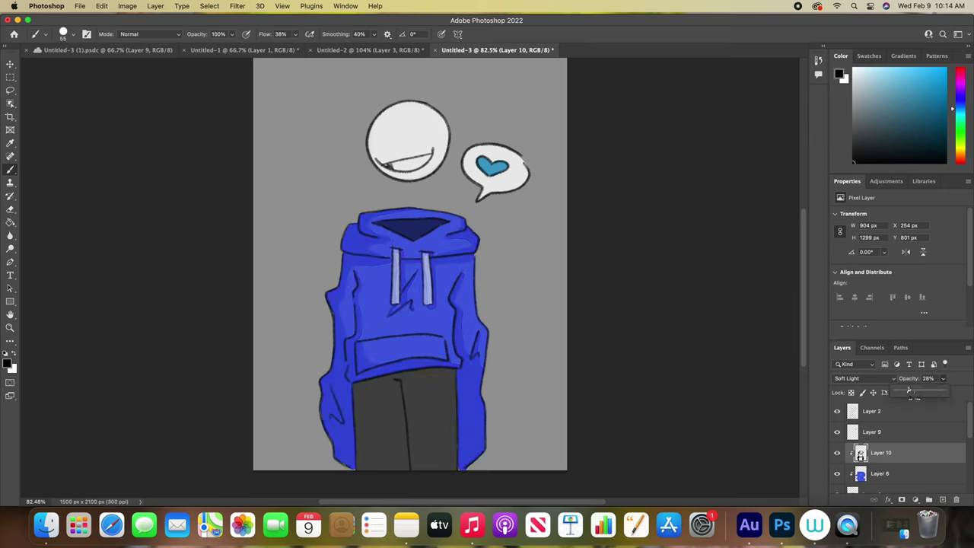
Step: Add a new layer directly above Layer 8 and clip it to the trousers
{"action": "scroll", "coordinate": [902, 449], "scroll_direction": "down", "scroll_amount": 10}
{"action": "left_click", "coordinate": [898, 432]}
{"action": "left_click", "coordinate": [943, 501]}
{"action": "right_click", "coordinate": [898, 430]}
{"action": "left_click", "coordinate": [825, 340]}
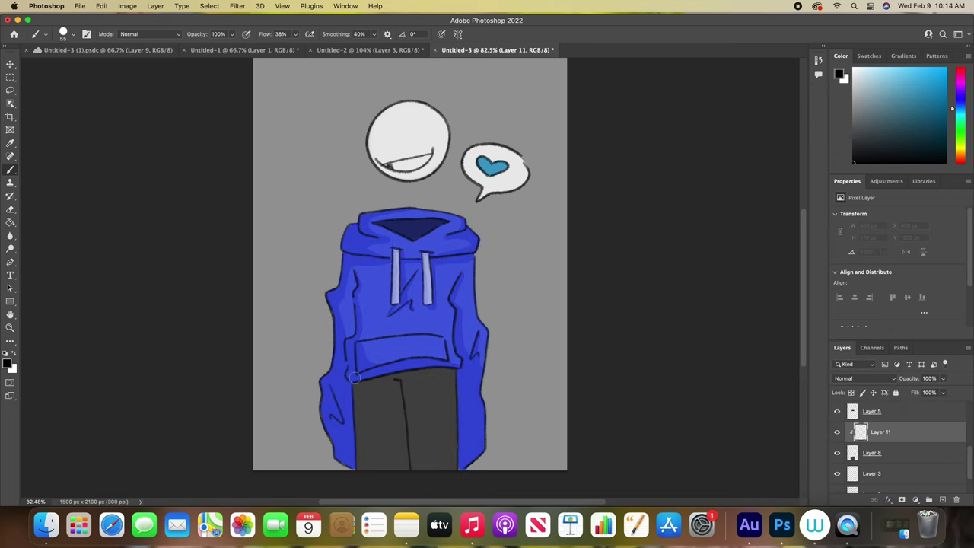
Step: Paint black shadows along the trousers' outer edges, centre seam and waist below the hoodie hem
{"action": "left_click_drag", "start_coordinate": [353, 377], "coordinate": [362, 468]}
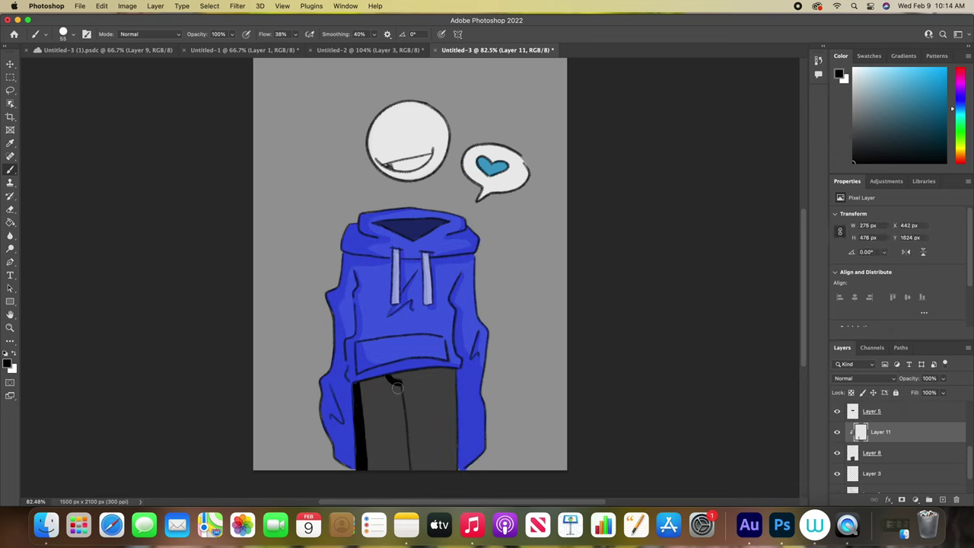
{"action": "left_click_drag", "start_coordinate": [397, 389], "coordinate": [409, 468]}
{"action": "left_click_drag", "start_coordinate": [356, 384], "coordinate": [458, 367]}
{"action": "left_click_drag", "start_coordinate": [378, 383], "coordinate": [359, 431]}
{"action": "left_click_drag", "start_coordinate": [448, 367], "coordinate": [457, 392]}
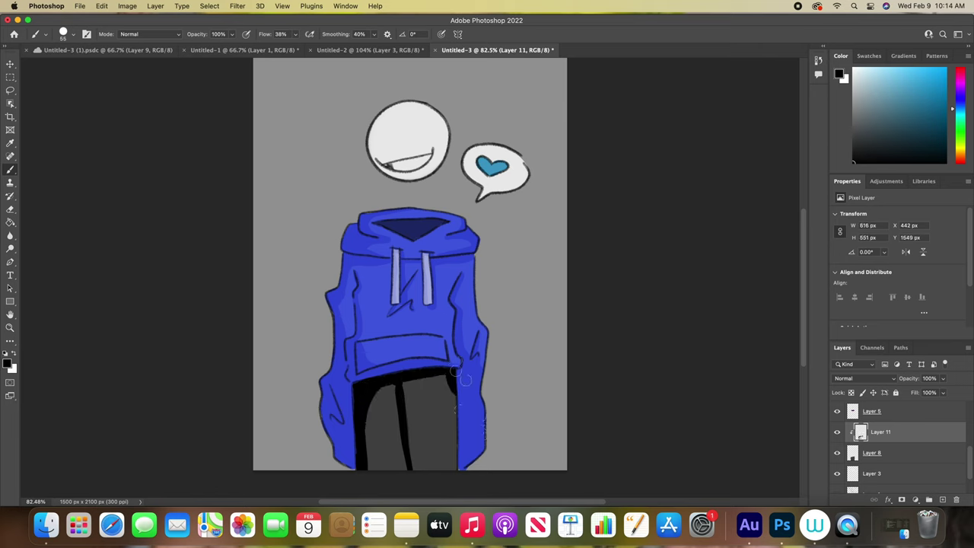
Step: Set the trouser shadow layer to Soft Light blending at 24% opacity
{"action": "left_click", "coordinate": [865, 378]}
{"action": "left_click", "coordinate": [863, 379]}
{"action": "left_click", "coordinate": [944, 378]}
{"action": "left_click_drag", "start_coordinate": [947, 391], "coordinate": [910, 392]}
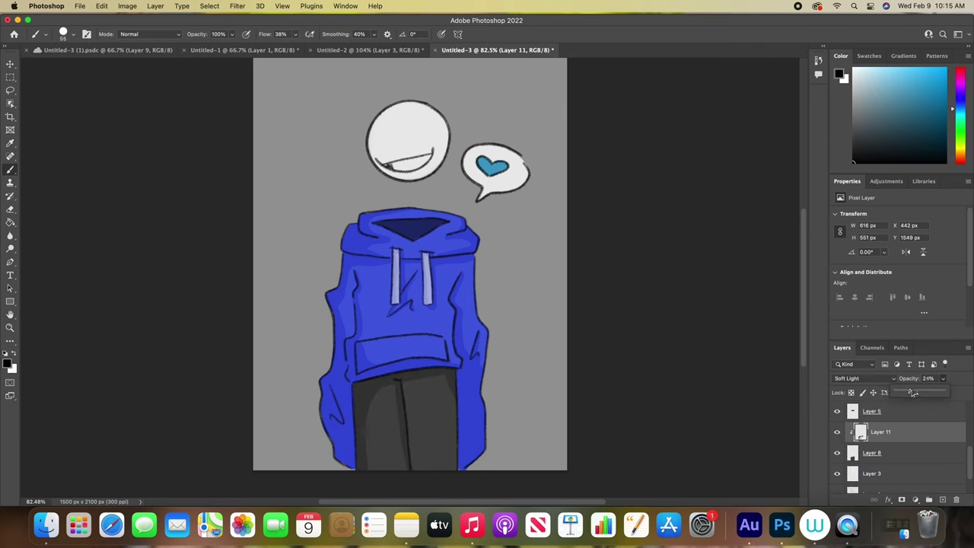
{"action": "left_click", "coordinate": [817, 399]}
Step: Choose a light grey and check the layers to find the one holding the head's fill
{"action": "scroll", "coordinate": [946, 460], "scroll_direction": "up", "scroll_amount": 5}
{"action": "left_click", "coordinate": [946, 458]}
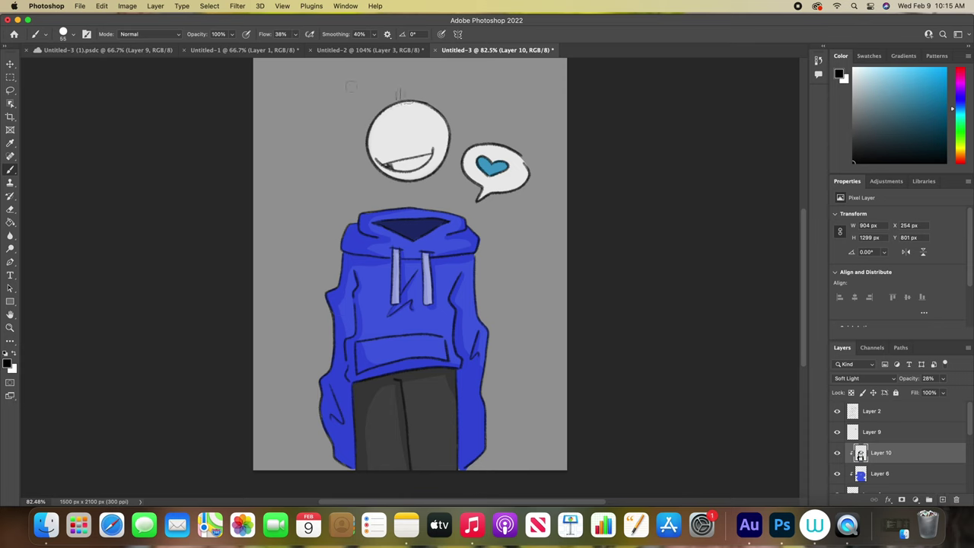
{"action": "scroll", "coordinate": [883, 434], "scroll_direction": "down", "scroll_amount": 2}
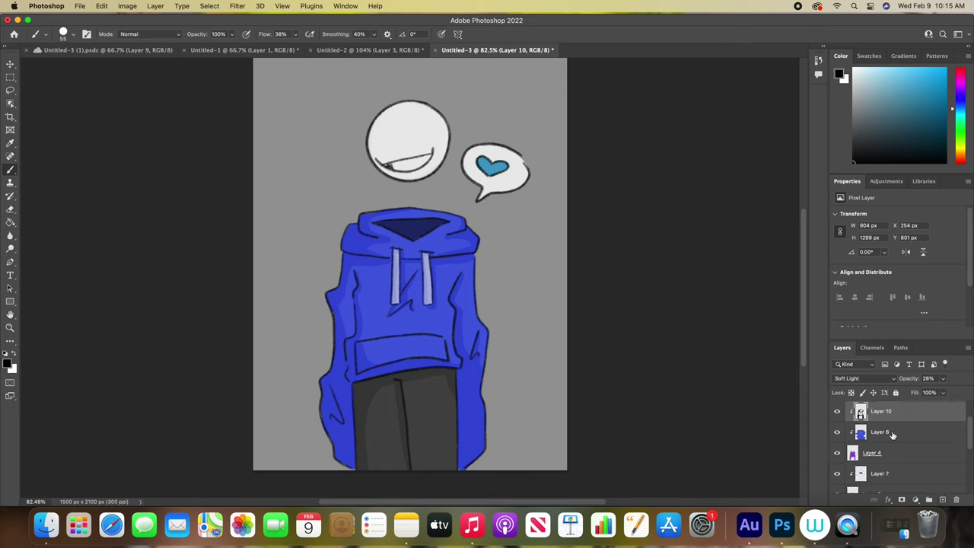
{"action": "left_click", "coordinate": [883, 431]}
{"action": "key", "text": "x"}
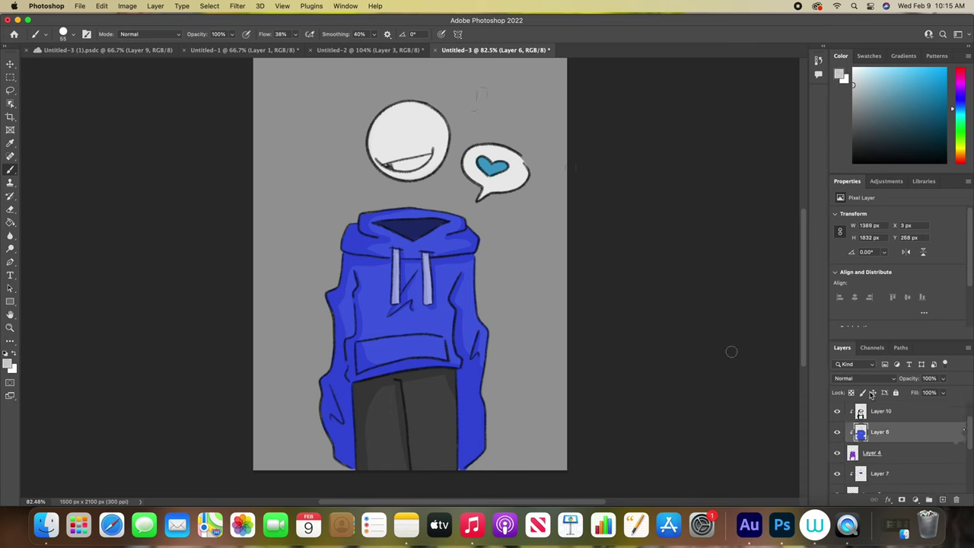
{"action": "scroll", "coordinate": [883, 442], "scroll_direction": "up", "scroll_amount": 2}
{"action": "left_click", "coordinate": [883, 432]}
{"action": "scroll", "coordinate": [883, 441], "scroll_direction": "down", "scroll_amount": 2}
{"action": "left_click", "coordinate": [837, 453]}
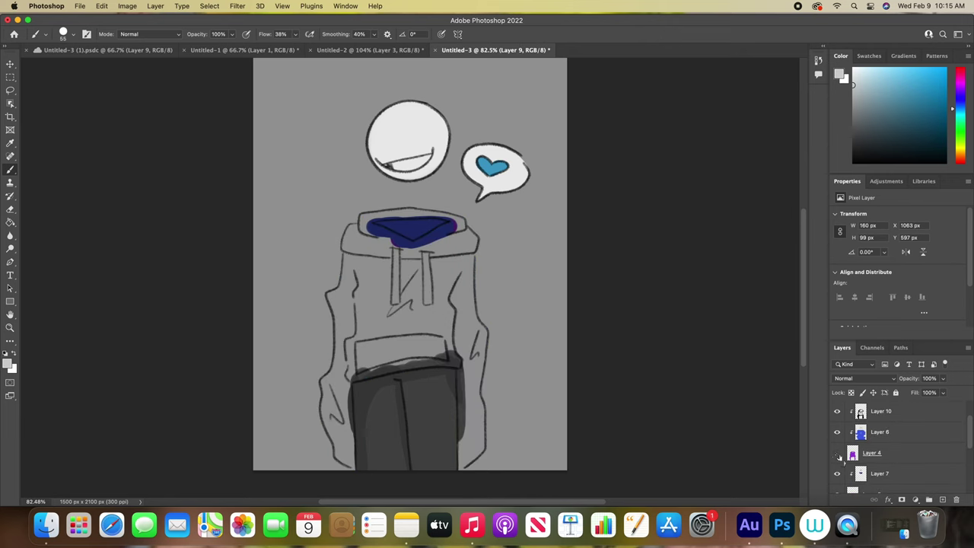
{"action": "left_click", "coordinate": [838, 453]}
Step: Add a new layer above Layer 3 and clip it to the head and speech bubble fill
{"action": "scroll", "coordinate": [883, 449], "scroll_direction": "down", "scroll_amount": 4}
{"action": "left_click", "coordinate": [906, 475]}
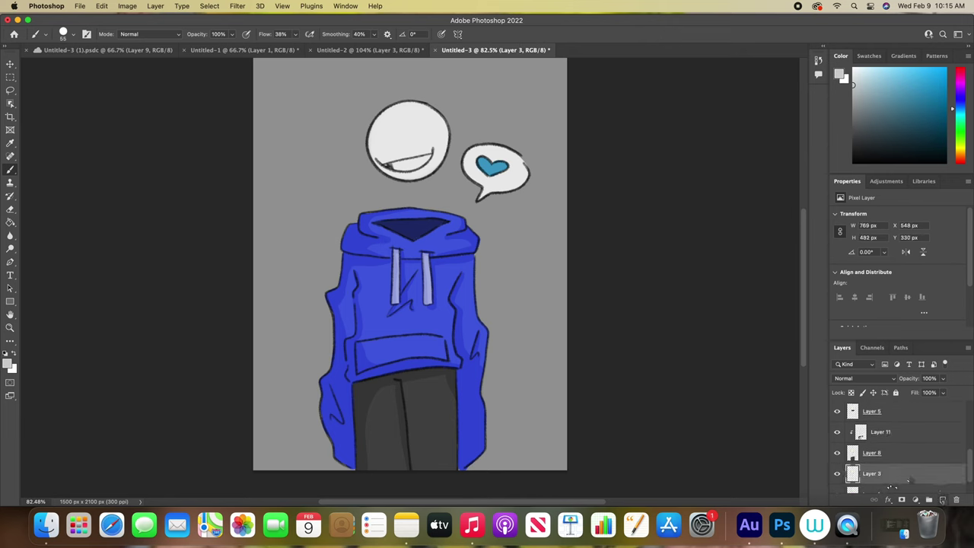
{"action": "left_click", "coordinate": [942, 500]}
{"action": "right_click", "coordinate": [901, 473]}
{"action": "left_click", "coordinate": [807, 242]}
Step: Paint a light grey shadow along the head's left edge, undo the stray stroke, and set the layer's opacity to 45%
{"action": "left_click_drag", "start_coordinate": [427, 96], "coordinate": [372, 190]}
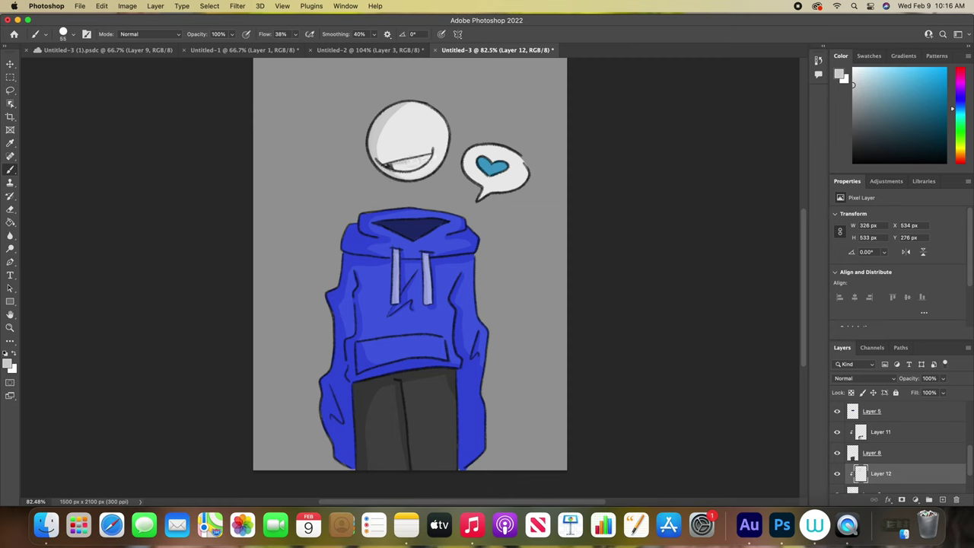
{"action": "key", "text": "super+z"}
{"action": "left_click", "coordinate": [944, 379]}
{"action": "left_click_drag", "start_coordinate": [945, 391], "coordinate": [918, 392]}
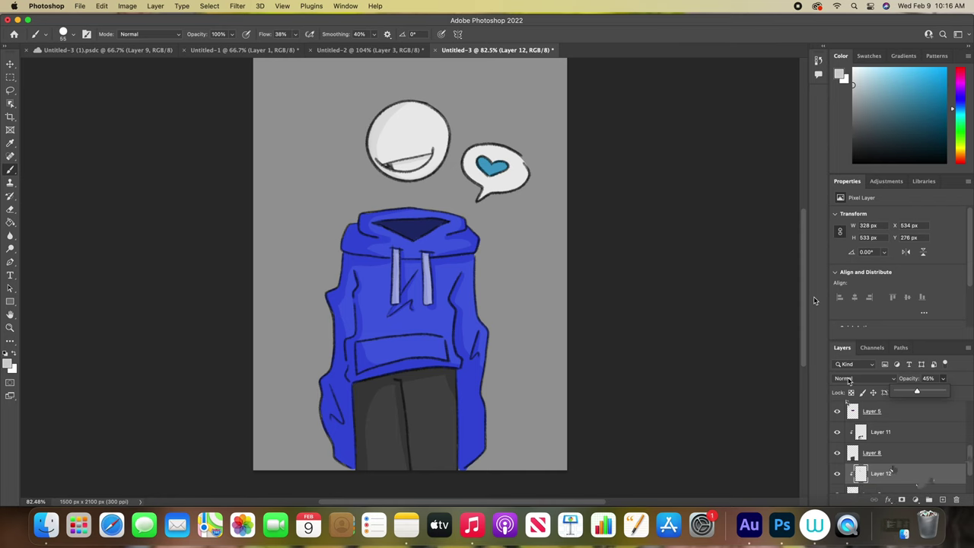
Step: Add a new layer beneath Layer 1 for the background
{"action": "scroll", "coordinate": [894, 469], "scroll_direction": "down", "scroll_amount": 5}
{"action": "left_click", "coordinate": [911, 485]}
{"action": "left_click", "coordinate": [943, 500]}
Step: Switch to Safari, search Google Images for "forest background", and browse the results
{"action": "left_click", "coordinate": [112, 526]}
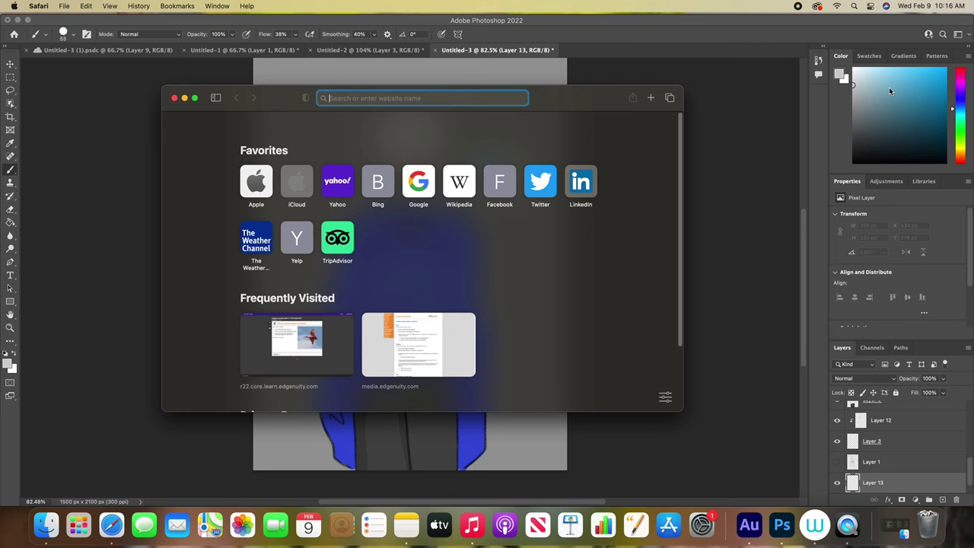
{"action": "type", "text": "forest backg"}
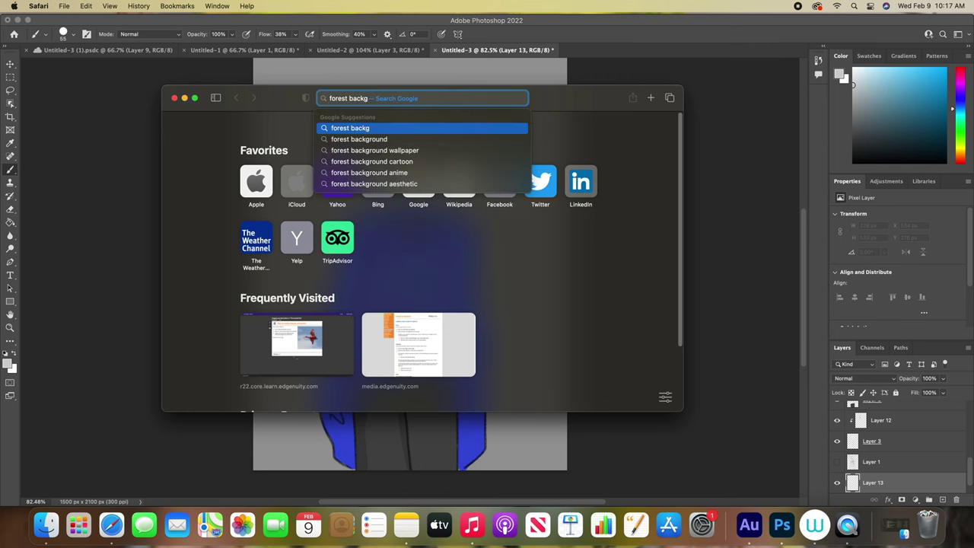
{"action": "key", "text": "Down"}
{"action": "key", "text": "Return"}
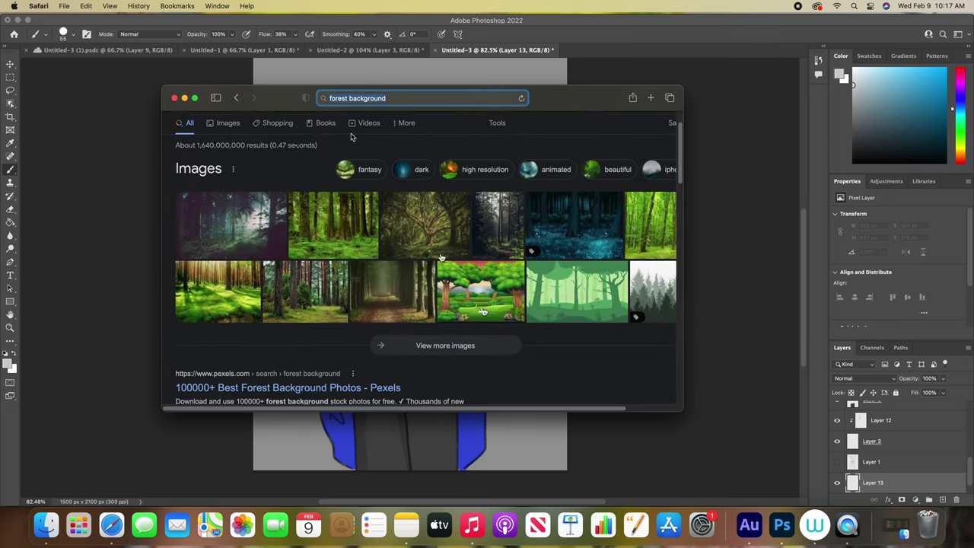
{"action": "left_click", "coordinate": [228, 124]}
{"action": "scroll", "coordinate": [551, 305], "scroll_direction": "down", "scroll_amount": 5}
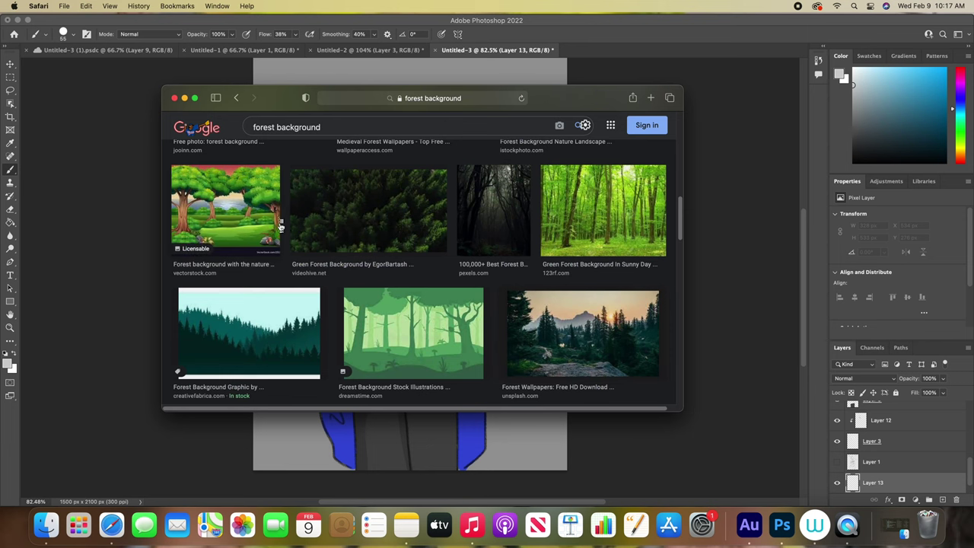
{"action": "scroll", "coordinate": [280, 227], "scroll_direction": "down", "scroll_amount": 10}
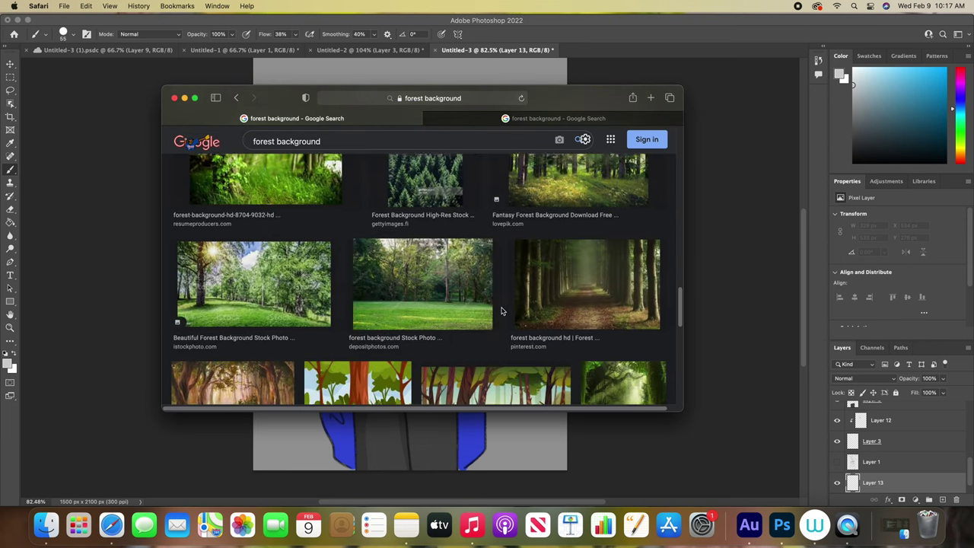
Step: Pick the Pexels forest photo of tall pine trunks and green undergrowth from the image results and save it to Downloads
{"action": "scroll", "coordinate": [503, 311], "scroll_direction": "down", "scroll_amount": 10}
{"action": "left_click", "coordinate": [380, 316]}
{"action": "right_click", "coordinate": [562, 253]}
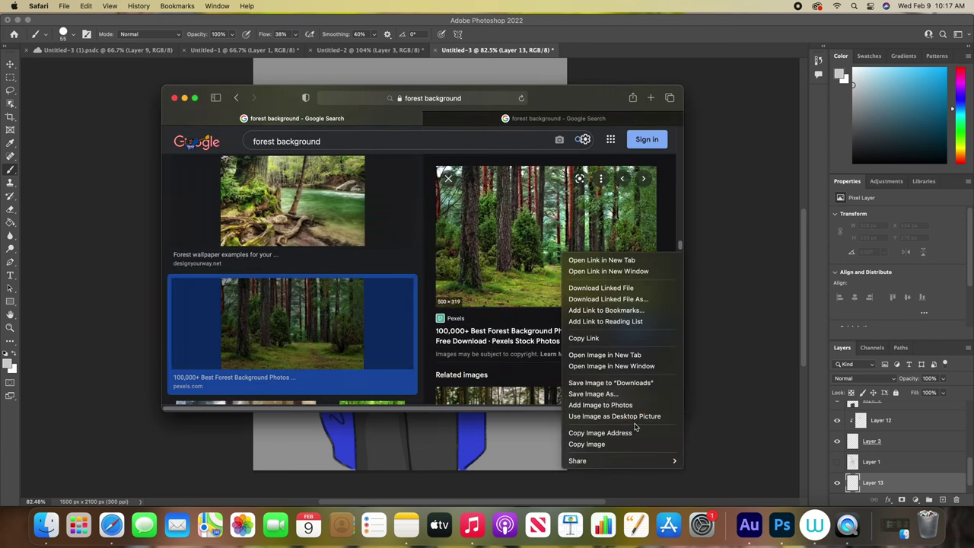
{"action": "left_click", "coordinate": [617, 385]}
Step: Switch to Finder and place pexels-photo-302804.jpeg from the Downloads folder into the Photoshop illustration
{"action": "left_click", "coordinate": [46, 525]}
{"action": "left_click", "coordinate": [101, 164]}
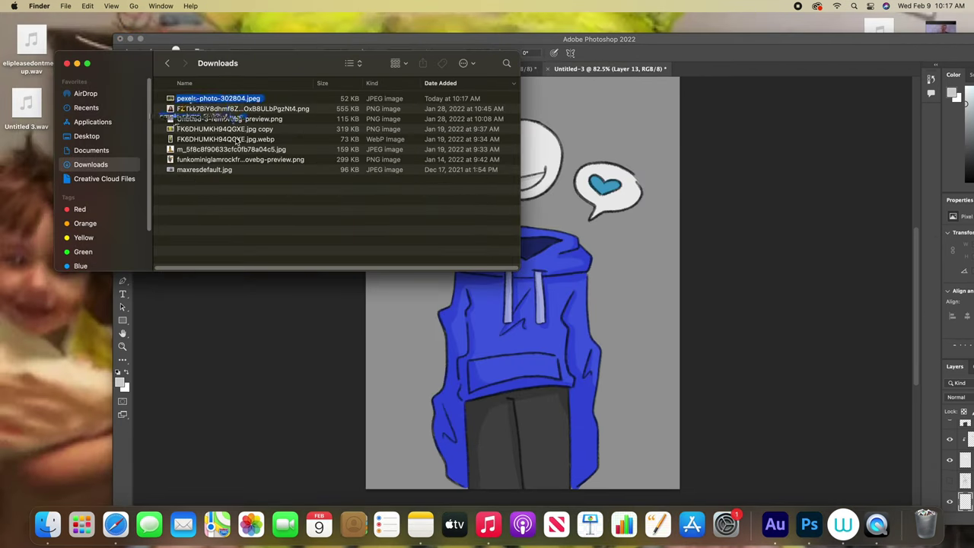
{"action": "left_click_drag", "start_coordinate": [217, 98], "coordinate": [543, 198]}
{"action": "left_click", "coordinate": [76, 63]}
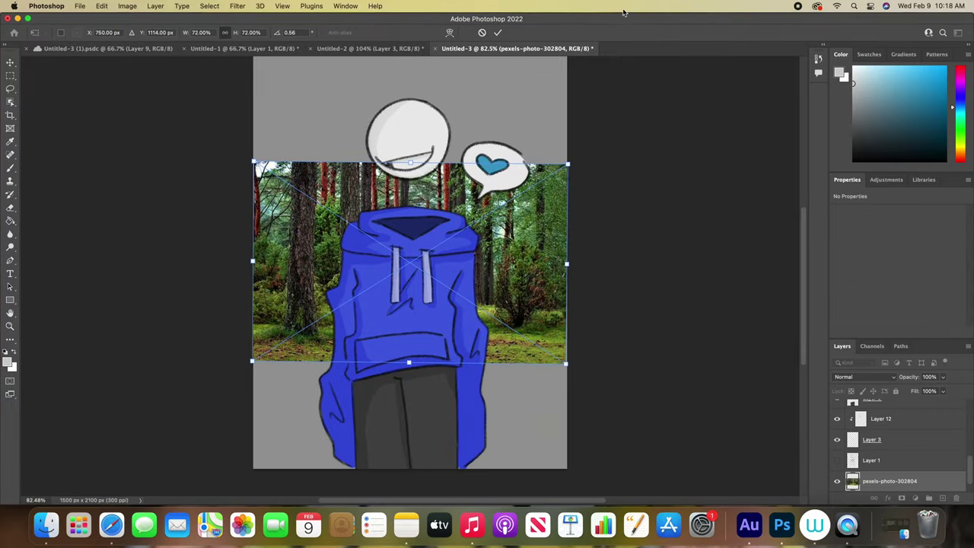
Step: Scale and position the placed forest photo until it covers the whole canvas behind the character, and commit the transform
{"action": "left_click_drag", "start_coordinate": [571, 358], "coordinate": [572, 380]}
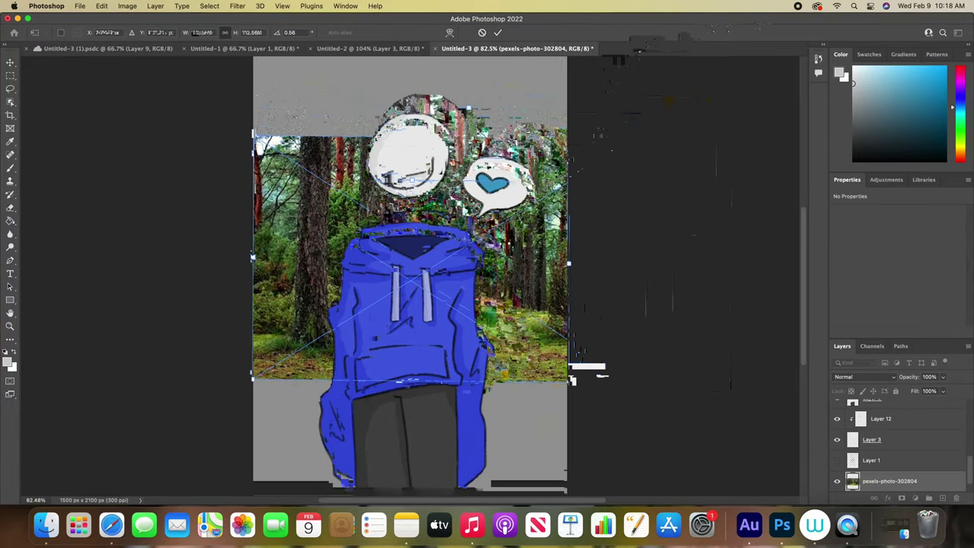
{"action": "scroll", "coordinate": [572, 380], "scroll_direction": "up", "scroll_amount": 2}
{"action": "left_click_drag", "start_coordinate": [655, 170], "coordinate": [769, 93]}
{"action": "left_click_drag", "start_coordinate": [157, 475], "coordinate": [80, 495]}
{"action": "scroll", "coordinate": [502, 471], "scroll_direction": "down", "scroll_amount": 4}
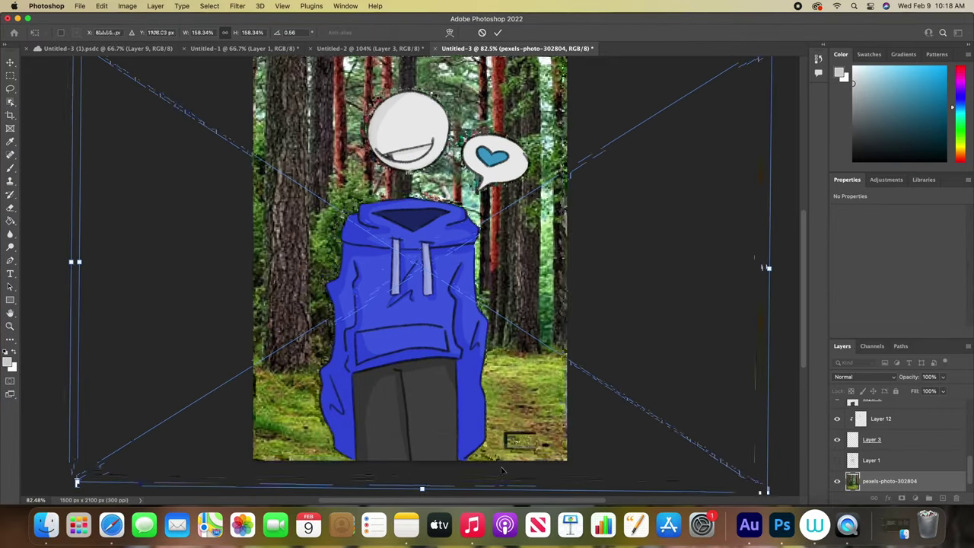
{"action": "left_click_drag", "start_coordinate": [502, 470], "coordinate": [494, 445]}
{"action": "left_click_drag", "start_coordinate": [72, 457], "coordinate": [68, 460]}
{"action": "left_click_drag", "start_coordinate": [803, 288], "coordinate": [803, 248]}
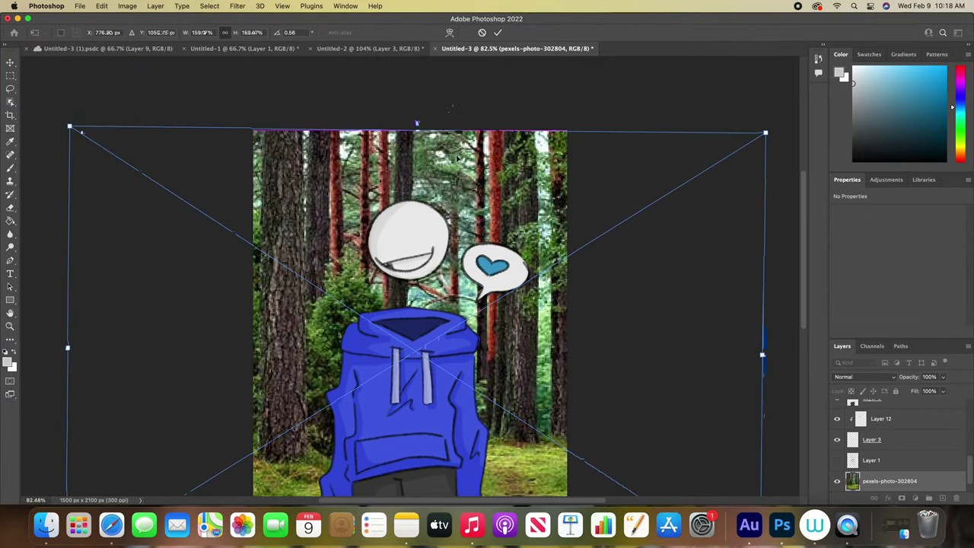
{"action": "left_click_drag", "start_coordinate": [418, 130], "coordinate": [417, 123]}
{"action": "left_click_drag", "start_coordinate": [803, 318], "coordinate": [806, 328]}
{"action": "key", "text": "Return"}
Step: Rasterize the placed forest photo layer so it can be retouched
{"action": "scroll", "coordinate": [691, 265], "scroll_direction": "down", "scroll_amount": 2}
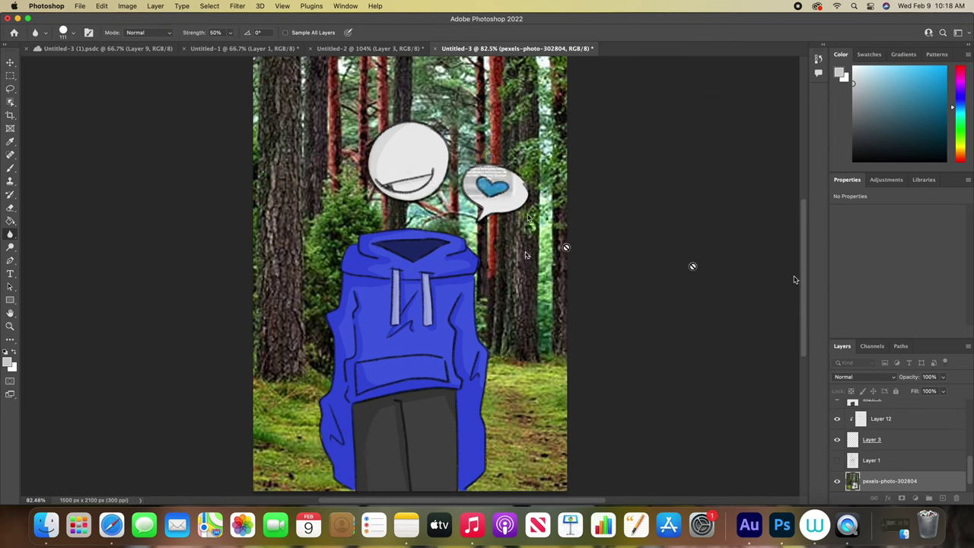
{"action": "left_click", "coordinate": [510, 217]}
{"action": "left_click", "coordinate": [513, 213]}
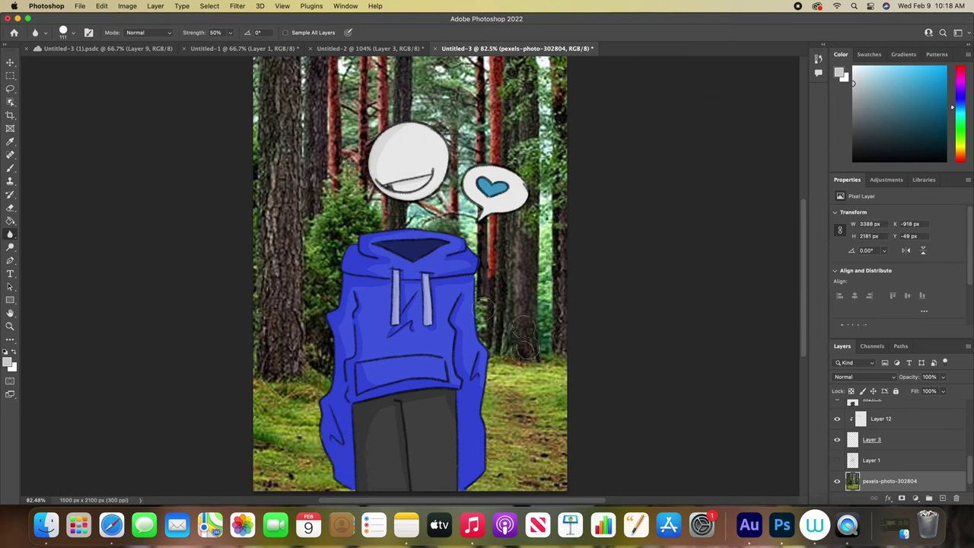
Step: Smudge the forest's tree trunks, green bush and foliage around the character into a painterly texture at 50% strength
{"action": "left_click_drag", "start_coordinate": [10, 233], "coordinate": [46, 261]}
{"action": "mouse_move", "coordinate": [526, 240]}
{"action": "left_mouse_down"}
{"action": "mouse_move", "coordinate": [502, 335]}
{"action": "mouse_move", "coordinate": [510, 352]}
{"action": "mouse_move", "coordinate": [513, 131]}
{"action": "mouse_move", "coordinate": [528, 219]}
{"action": "mouse_move", "coordinate": [518, 65]}
{"action": "mouse_move", "coordinate": [514, 77]}
{"action": "mouse_move", "coordinate": [525, 237]}
{"action": "mouse_move", "coordinate": [561, 115]}
{"action": "mouse_move", "coordinate": [558, 43]}
{"action": "mouse_move", "coordinate": [568, 367]}
{"action": "left_mouse_up"}
{"action": "mouse_move", "coordinate": [282, 68]}
{"action": "left_mouse_down"}
{"action": "mouse_move", "coordinate": [274, 243]}
{"action": "mouse_move", "coordinate": [293, 358]}
{"action": "mouse_move", "coordinate": [264, 346]}
{"action": "mouse_move", "coordinate": [283, 121]}
{"action": "mouse_move", "coordinate": [293, 152]}
{"action": "mouse_move", "coordinate": [270, 190]}
{"action": "mouse_move", "coordinate": [267, 118]}
{"action": "mouse_move", "coordinate": [264, 363]}
{"action": "left_mouse_up"}
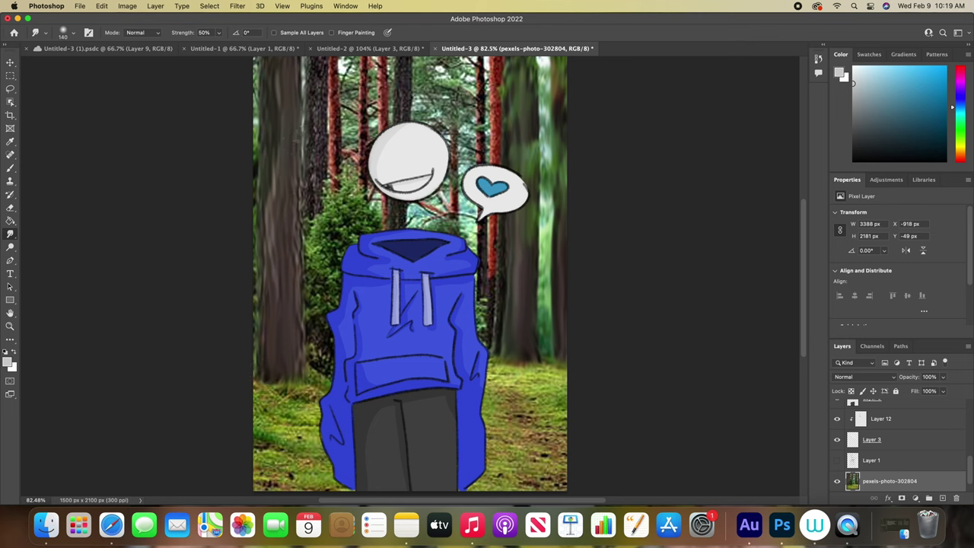
{"action": "mouse_move", "coordinate": [296, 153]}
{"action": "left_mouse_down"}
{"action": "mouse_move", "coordinate": [316, 84]}
{"action": "mouse_move", "coordinate": [316, 152]}
{"action": "mouse_move", "coordinate": [329, 67]}
{"action": "mouse_move", "coordinate": [338, 156]}
{"action": "mouse_move", "coordinate": [350, 46]}
{"action": "mouse_move", "coordinate": [369, 91]}
{"action": "mouse_move", "coordinate": [395, 99]}
{"action": "mouse_move", "coordinate": [373, 148]}
{"action": "mouse_move", "coordinate": [380, 228]}
{"action": "left_mouse_up"}
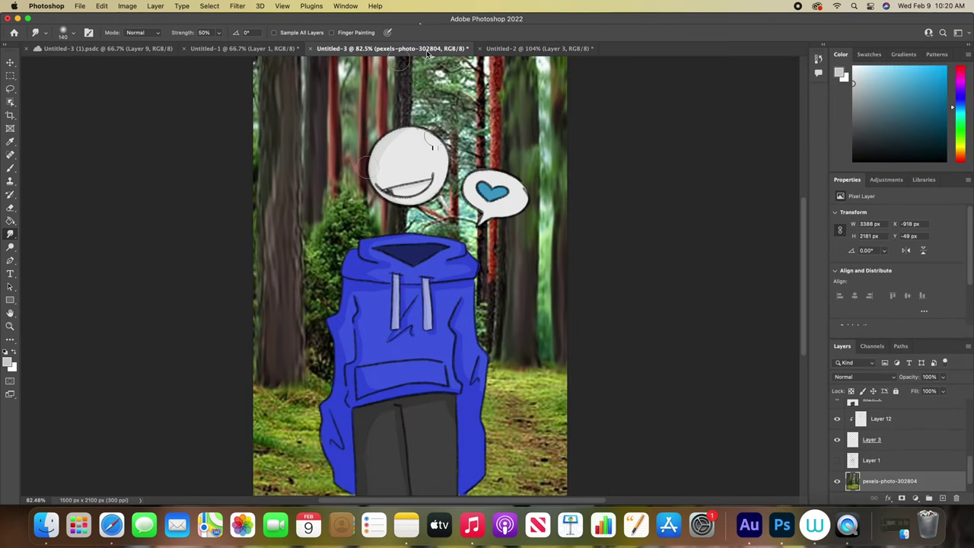
{"action": "mouse_move", "coordinate": [405, 59]}
{"action": "left_mouse_down"}
{"action": "mouse_move", "coordinate": [402, 237]}
{"action": "mouse_move", "coordinate": [343, 120]}
{"action": "mouse_move", "coordinate": [348, 147]}
{"action": "mouse_move", "coordinate": [334, 219]}
{"action": "mouse_move", "coordinate": [343, 242]}
{"action": "mouse_move", "coordinate": [368, 225]}
{"action": "mouse_move", "coordinate": [316, 278]}
{"action": "mouse_move", "coordinate": [319, 370]}
{"action": "mouse_move", "coordinate": [337, 356]}
{"action": "mouse_move", "coordinate": [330, 300]}
{"action": "mouse_move", "coordinate": [347, 219]}
{"action": "left_mouse_up"}
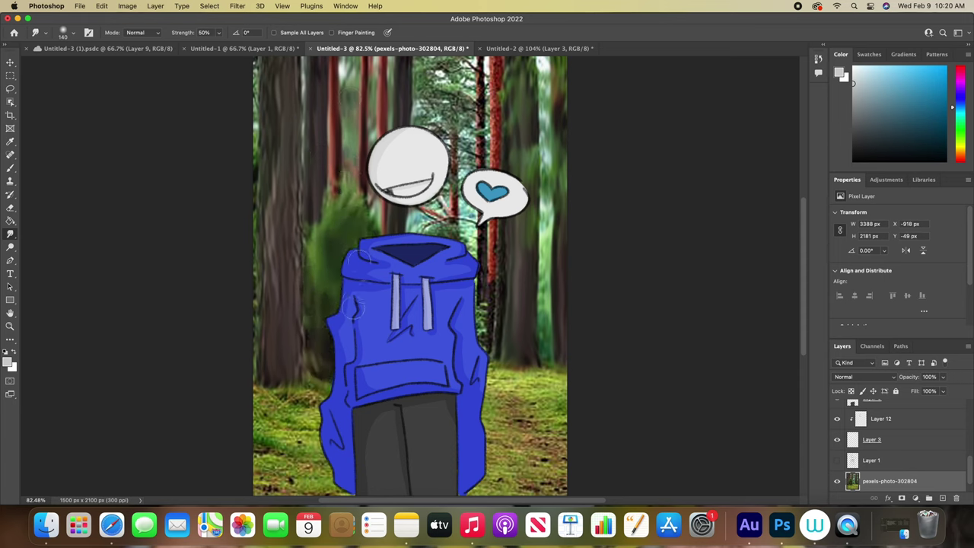
{"action": "left_click_drag", "start_coordinate": [255, 150], "coordinate": [259, 304]}
{"action": "left_click_drag", "start_coordinate": [257, 63], "coordinate": [256, 179]}
{"action": "mouse_move", "coordinate": [479, 64]}
{"action": "left_mouse_down"}
{"action": "mouse_move", "coordinate": [481, 339]}
{"action": "mouse_move", "coordinate": [493, 76]}
{"action": "mouse_move", "coordinate": [453, 228]}
{"action": "mouse_move", "coordinate": [440, 191]}
{"action": "mouse_move", "coordinate": [446, 83]}
{"action": "mouse_move", "coordinate": [434, 57]}
{"action": "mouse_move", "coordinate": [472, 97]}
{"action": "left_mouse_up"}
{"action": "left_click_drag", "start_coordinate": [545, 63], "coordinate": [544, 339]}
{"action": "mouse_move", "coordinate": [443, 229]}
{"action": "left_mouse_down"}
{"action": "mouse_move", "coordinate": [426, 204]}
{"action": "mouse_move", "coordinate": [454, 80]}
{"action": "mouse_move", "coordinate": [426, 114]}
{"action": "left_mouse_up"}
{"action": "left_click_drag", "start_coordinate": [462, 242], "coordinate": [443, 183]}
{"action": "mouse_move", "coordinate": [443, 183]}
{"action": "left_mouse_down"}
{"action": "mouse_move", "coordinate": [473, 245]}
{"action": "mouse_move", "coordinate": [484, 221]}
{"action": "left_mouse_up"}
Step: Smudge the grassy forest floor on both sides of the character's legs
{"action": "scroll", "coordinate": [480, 236], "scroll_direction": "down", "scroll_amount": 3}
{"action": "mouse_move", "coordinate": [320, 330]}
{"action": "left_mouse_down"}
{"action": "mouse_move", "coordinate": [244, 355]}
{"action": "mouse_move", "coordinate": [328, 418]}
{"action": "mouse_move", "coordinate": [434, 404]}
{"action": "mouse_move", "coordinate": [517, 350]}
{"action": "mouse_move", "coordinate": [525, 300]}
{"action": "mouse_move", "coordinate": [242, 316]}
{"action": "mouse_move", "coordinate": [525, 429]}
{"action": "left_mouse_up"}
{"action": "scroll", "coordinate": [339, 427], "scroll_direction": "up", "scroll_amount": 3}
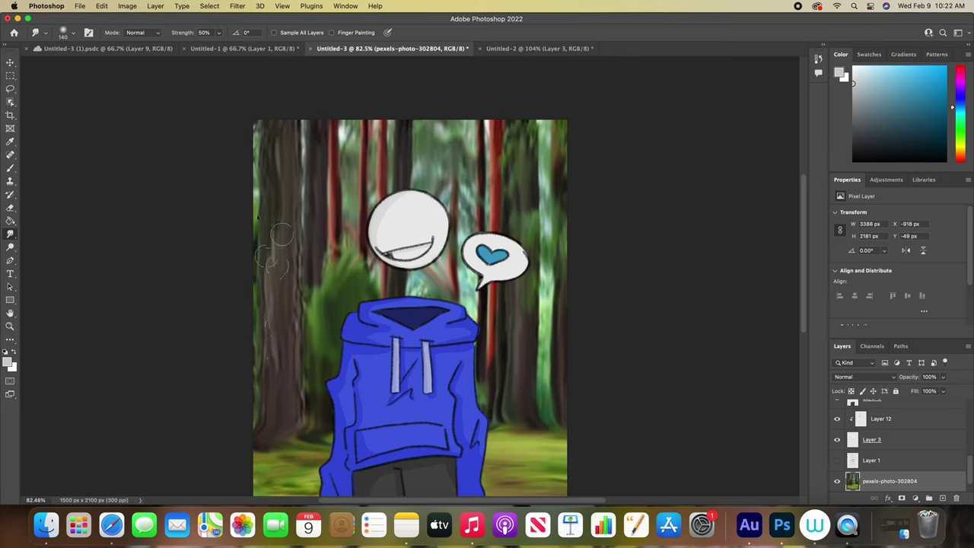
Step: Sample the bark colours and paint vertical brush strokes over the large trunk at the forest's left edge
{"action": "key", "text": "b"}
{"action": "left_click", "coordinate": [274, 281], "text": "alt"}
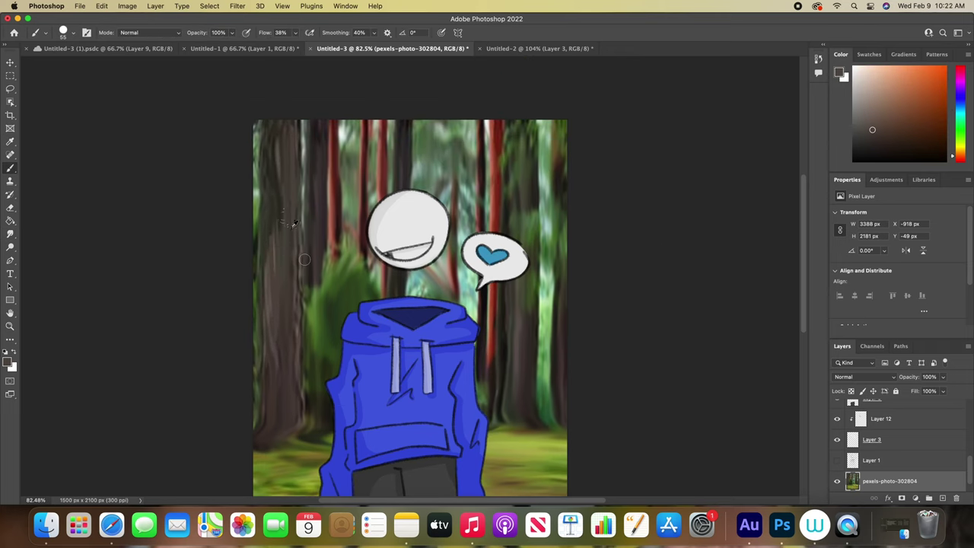
{"action": "left_click", "coordinate": [294, 225], "text": "alt"}
{"action": "left_click_drag", "start_coordinate": [283, 159], "coordinate": [282, 250]}
{"action": "left_click_drag", "start_coordinate": [288, 284], "coordinate": [287, 370]}
{"action": "left_click_drag", "start_coordinate": [268, 310], "coordinate": [266, 388]}
{"action": "left_click_drag", "start_coordinate": [268, 247], "coordinate": [268, 291]}
{"action": "left_click_drag", "start_coordinate": [261, 126], "coordinate": [260, 240]}
Step: Smudge the painted bark strokes on the large left trunk and blend its edge into the bush beside it
{"action": "left_click", "coordinate": [10, 181]}
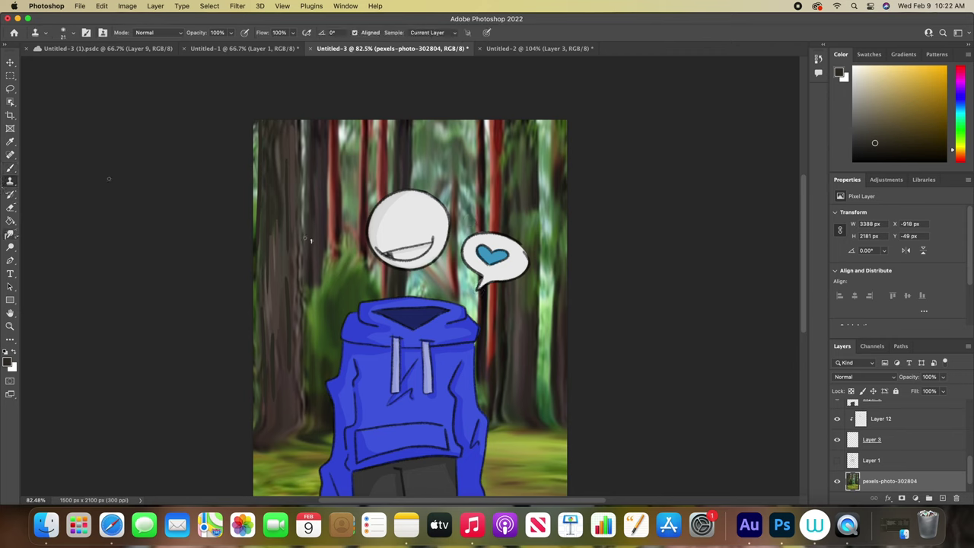
{"action": "key", "text": "r"}
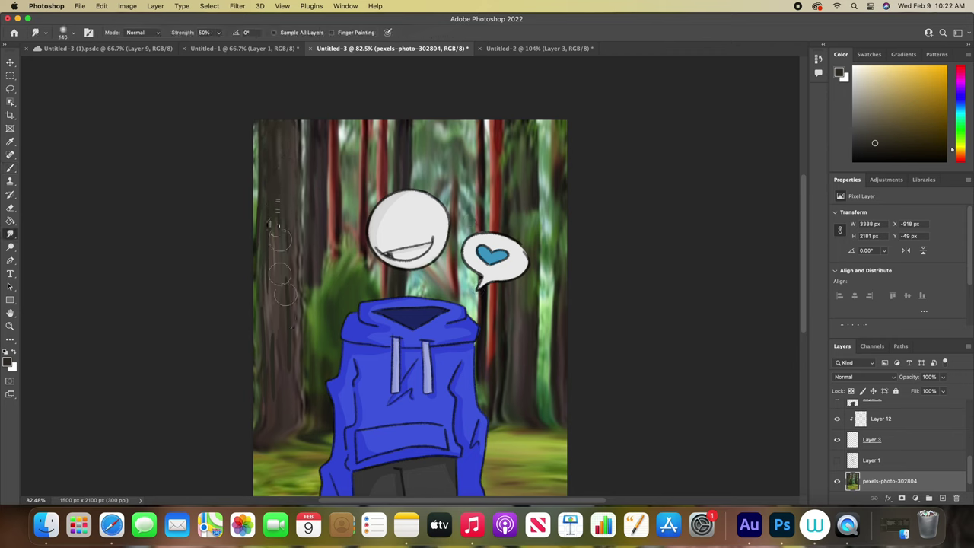
{"action": "mouse_move", "coordinate": [279, 236]}
{"action": "left_mouse_down"}
{"action": "mouse_move", "coordinate": [268, 220]}
{"action": "mouse_move", "coordinate": [283, 373]}
{"action": "mouse_move", "coordinate": [266, 364]}
{"action": "left_mouse_up"}
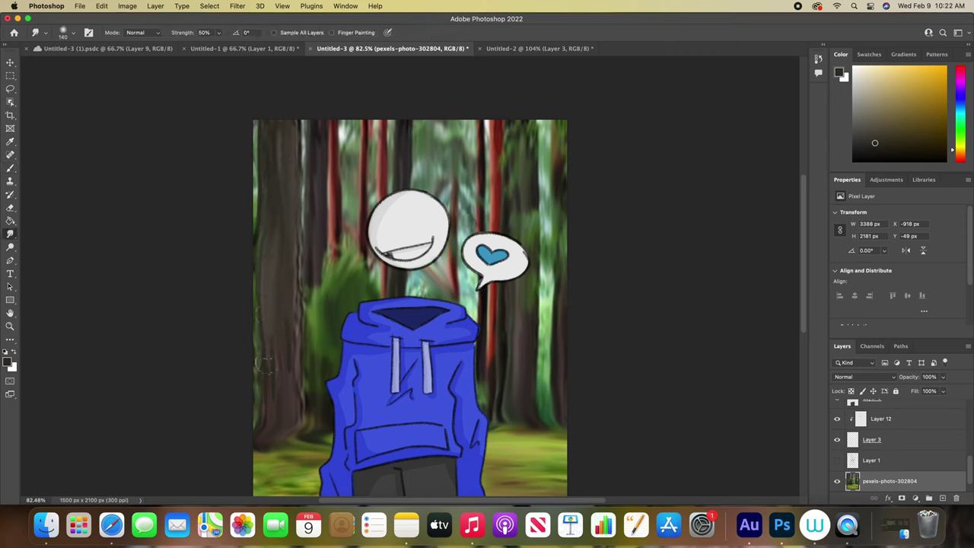
{"action": "left_click_drag", "start_coordinate": [261, 183], "coordinate": [265, 240]}
{"action": "mouse_move", "coordinate": [264, 310]}
{"action": "left_mouse_down"}
{"action": "mouse_move", "coordinate": [256, 107]}
{"action": "mouse_move", "coordinate": [268, 332]}
{"action": "mouse_move", "coordinate": [250, 403]}
{"action": "mouse_move", "coordinate": [284, 291]}
{"action": "mouse_move", "coordinate": [293, 411]}
{"action": "mouse_move", "coordinate": [286, 206]}
{"action": "left_mouse_up"}
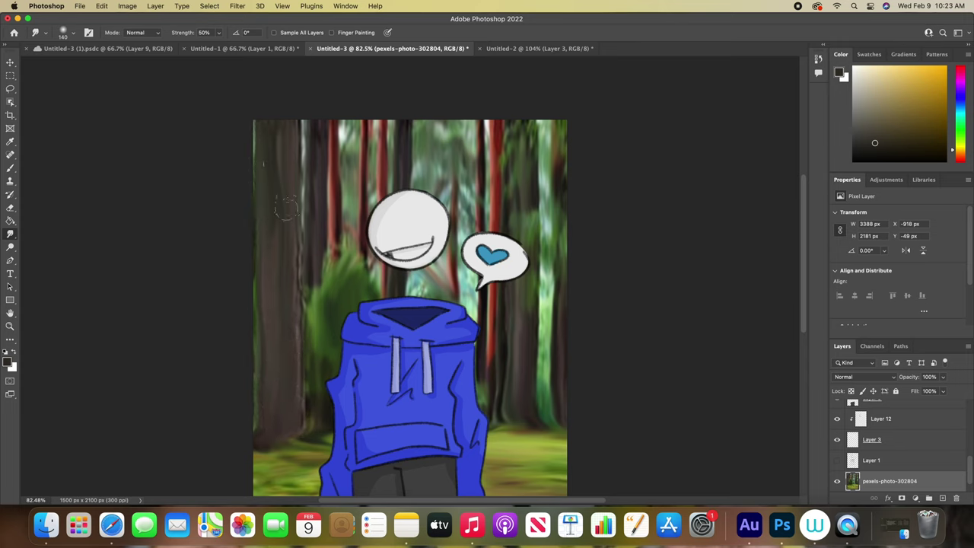
{"action": "mouse_move", "coordinate": [295, 271]}
{"action": "left_mouse_down"}
{"action": "mouse_move", "coordinate": [299, 242]}
{"action": "mouse_move", "coordinate": [331, 431]}
{"action": "left_mouse_up"}
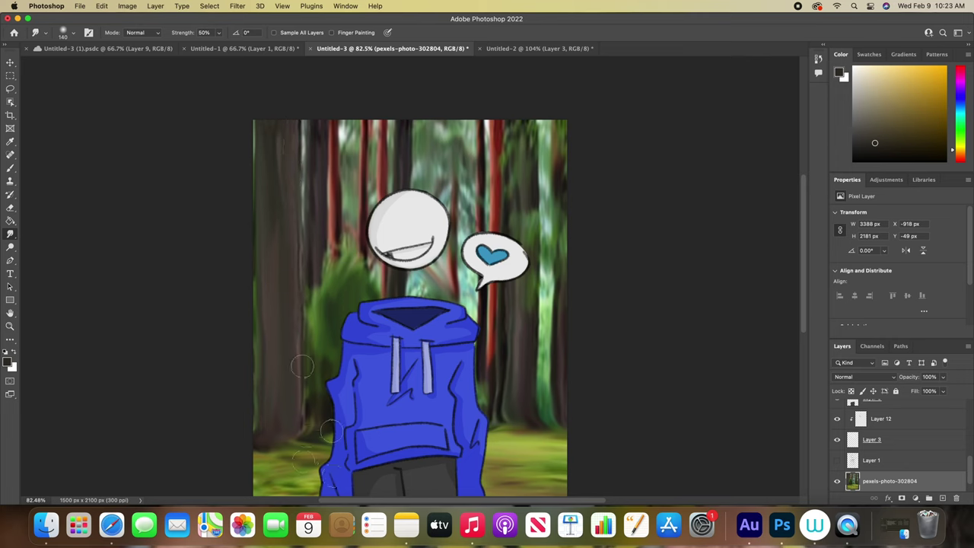
{"action": "mouse_move", "coordinate": [318, 337]}
{"action": "left_mouse_down"}
{"action": "mouse_move", "coordinate": [309, 104]}
{"action": "mouse_move", "coordinate": [317, 182]}
{"action": "mouse_move", "coordinate": [303, 114]}
{"action": "mouse_move", "coordinate": [304, 229]}
{"action": "left_mouse_up"}
Step: Smudge the red trunks and foliage between the head and the speech bubble and beside the hoodie's right shoulder
{"action": "mouse_move", "coordinate": [483, 203]}
{"action": "left_mouse_down"}
{"action": "mouse_move", "coordinate": [480, 141]}
{"action": "mouse_move", "coordinate": [485, 388]}
{"action": "left_mouse_up"}
{"action": "left_click_drag", "start_coordinate": [454, 211], "coordinate": [452, 330]}
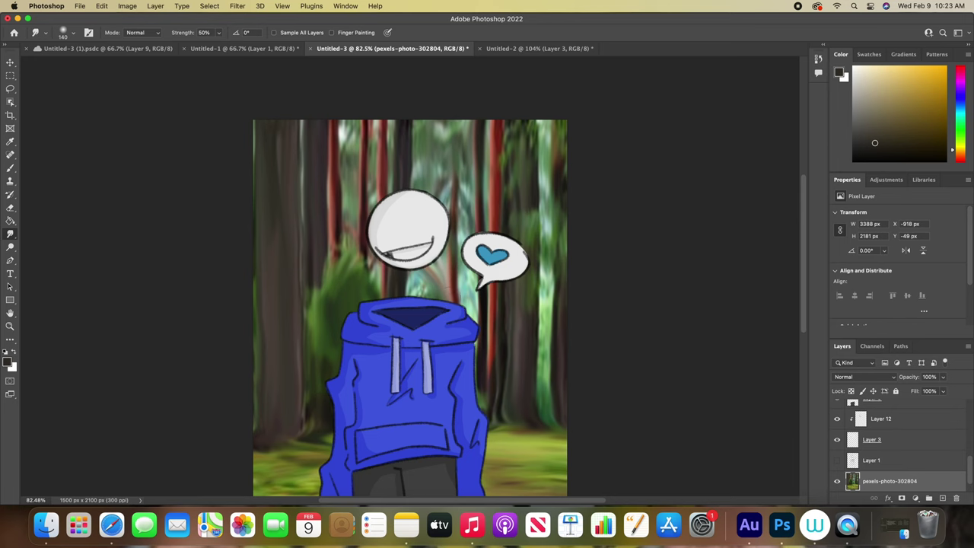
{"action": "left_click_drag", "start_coordinate": [503, 350], "coordinate": [503, 413]}
Step: Try the Hard Light blend mode on the forest photo and add a new layer clipped to it
{"action": "scroll", "coordinate": [797, 337], "scroll_direction": "down", "scroll_amount": 5}
{"action": "left_click", "coordinate": [856, 377]}
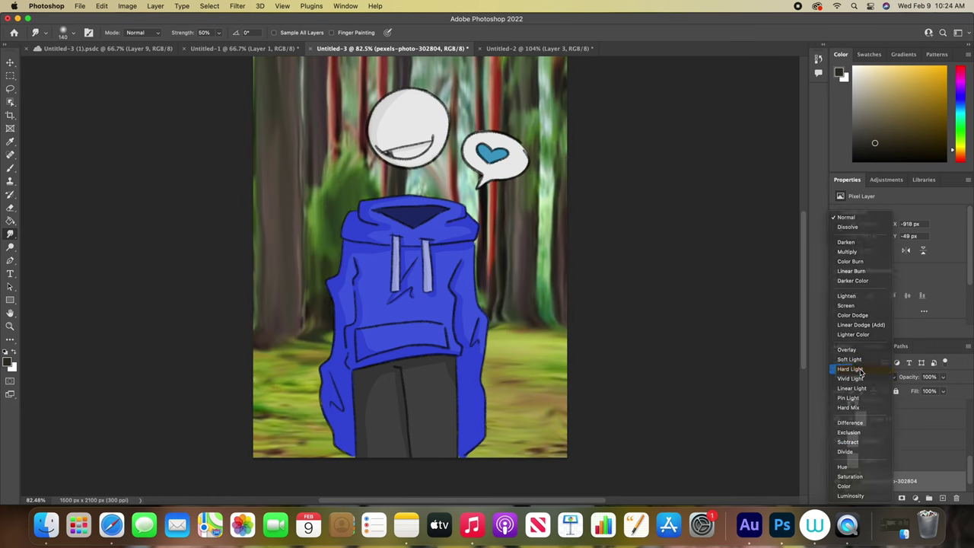
{"action": "left_click", "coordinate": [861, 372]}
{"action": "scroll", "coordinate": [801, 338], "scroll_direction": "up", "scroll_amount": 5}
{"action": "left_click", "coordinate": [944, 498]}
{"action": "right_click", "coordinate": [896, 481]}
{"action": "left_click", "coordinate": [836, 220]}
Step: Darken the forest by covering the clipped layer with medium grey in Multiply mode, using a 5000 px brush
{"action": "left_click", "coordinate": [854, 102]}
{"action": "right_click", "coordinate": [438, 214]}
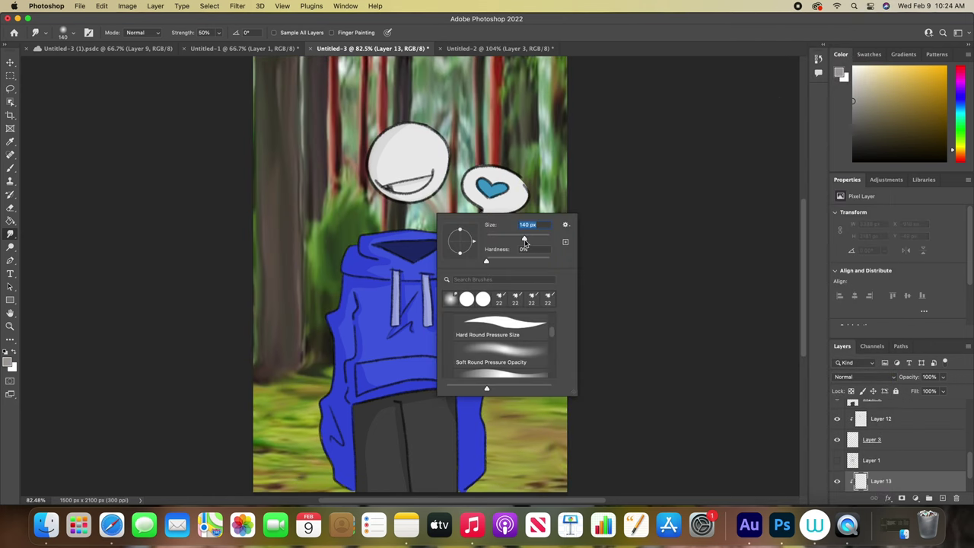
{"action": "type", "text": "5000"}
{"action": "key", "text": "Return"}
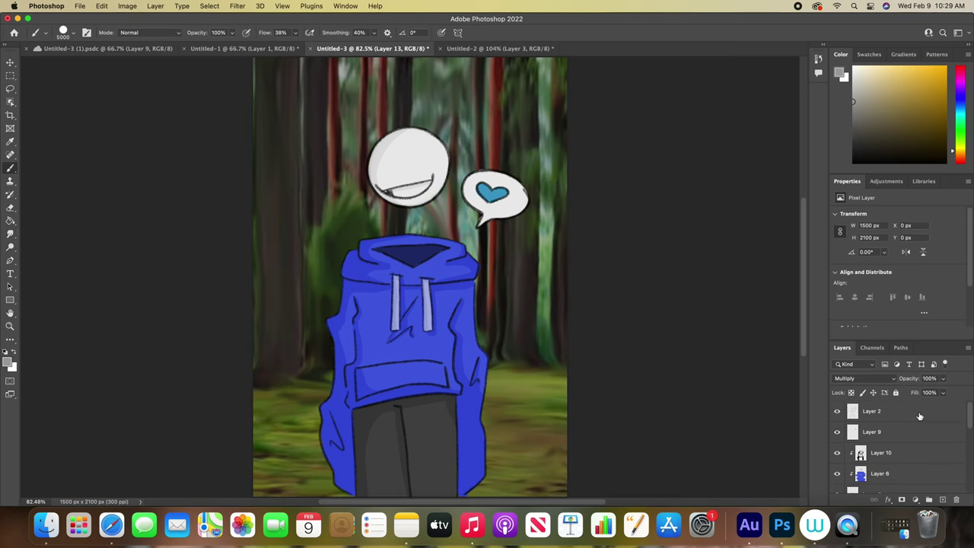
Step: Add a new layer above Layer 2 and set up the KYLE Ultimate Pencil Hard brush in black
{"action": "left_click", "coordinate": [942, 499]}
{"action": "left_click", "coordinate": [943, 501]}
{"action": "left_click", "coordinate": [853, 162]}
{"action": "right_click", "coordinate": [417, 249]}
{"action": "left_click_drag", "start_coordinate": [533, 274], "coordinate": [492, 274]}
{"action": "scroll", "coordinate": [495, 373], "scroll_direction": "down", "scroll_amount": 5}
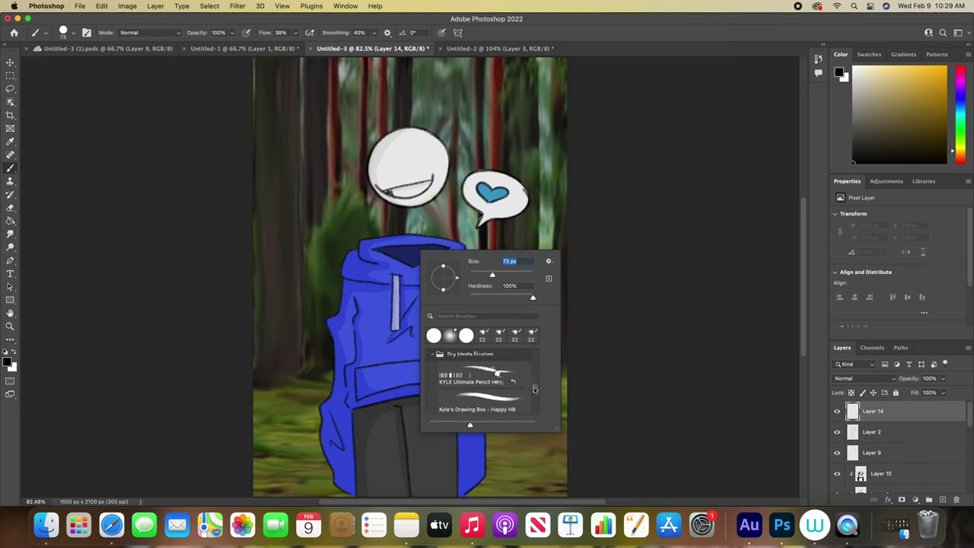
{"action": "left_click", "coordinate": [496, 374]}
Step: Undo the test stroke, set the brush size to 28 px, and sketch black outlines of feathered wings on both sides of the hoodie
{"action": "left_click_drag", "start_coordinate": [447, 238], "coordinate": [497, 232]}
{"action": "key", "text": "super+z"}
{"action": "right_click", "coordinate": [534, 271]}
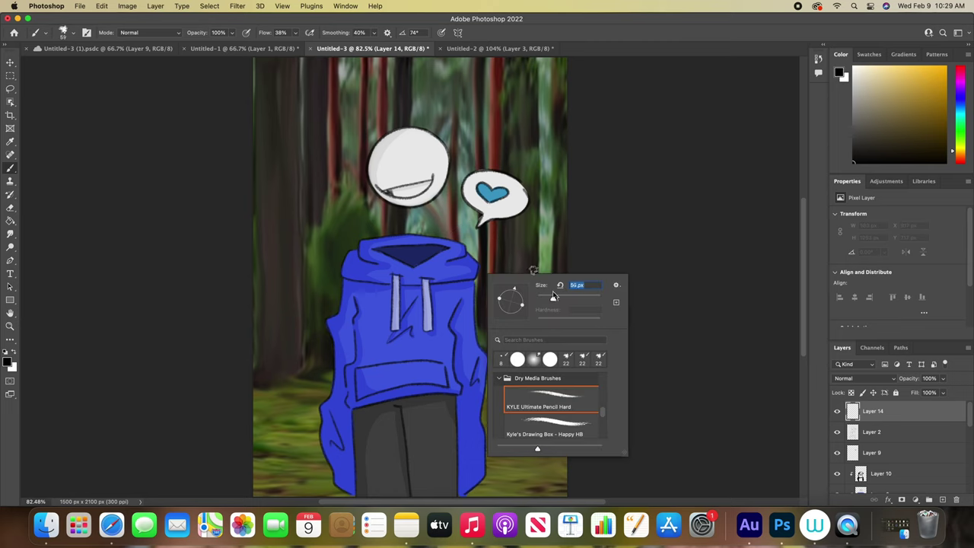
{"action": "key", "text": "Return"}
{"action": "mouse_move", "coordinate": [441, 235]}
{"action": "left_mouse_down"}
{"action": "mouse_move", "coordinate": [483, 215]}
{"action": "mouse_move", "coordinate": [543, 384]}
{"action": "left_mouse_up"}
{"action": "mouse_move", "coordinate": [543, 383]}
{"action": "left_mouse_down"}
{"action": "mouse_move", "coordinate": [499, 455]}
{"action": "mouse_move", "coordinate": [486, 429]}
{"action": "left_mouse_up"}
{"action": "mouse_move", "coordinate": [377, 233]}
{"action": "left_mouse_down"}
{"action": "mouse_move", "coordinate": [284, 351]}
{"action": "mouse_move", "coordinate": [307, 441]}
{"action": "mouse_move", "coordinate": [327, 455]}
{"action": "left_mouse_up"}
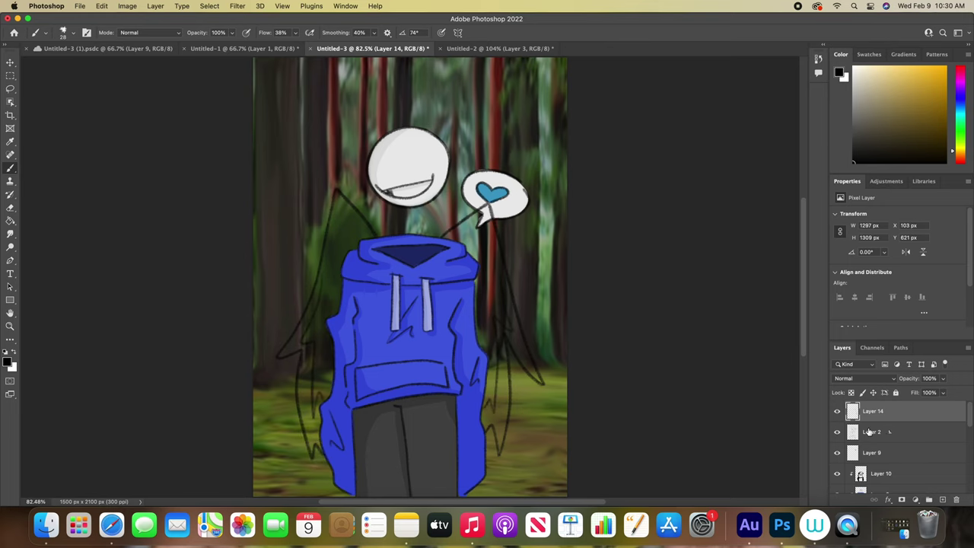
Step: Add a new layer above Layer 9 and set up a 99 px hard round brush in light grey
{"action": "left_click", "coordinate": [875, 453]}
{"action": "left_click", "coordinate": [944, 499]}
{"action": "left_click", "coordinate": [865, 77]}
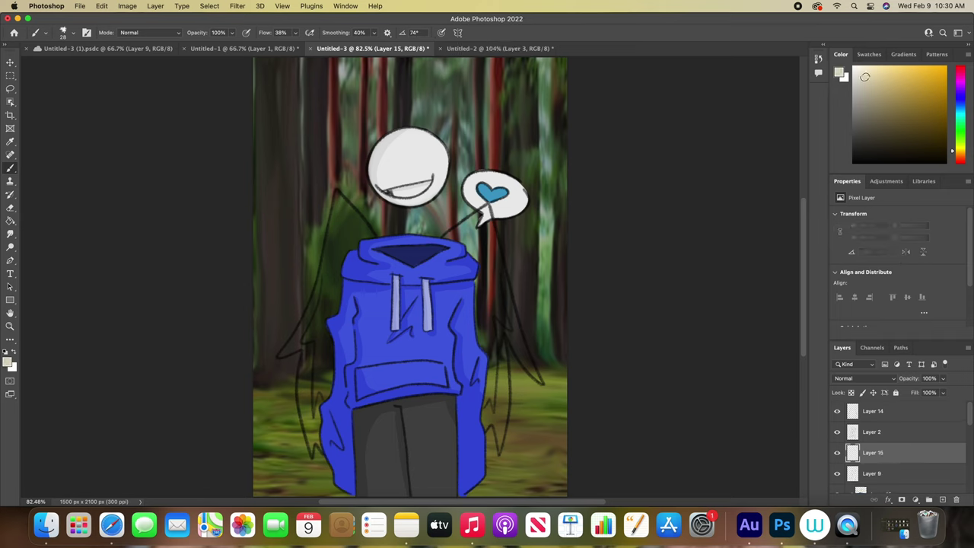
{"action": "right_click", "coordinate": [415, 245]}
{"action": "scroll", "coordinate": [532, 364], "scroll_direction": "up", "scroll_amount": 3}
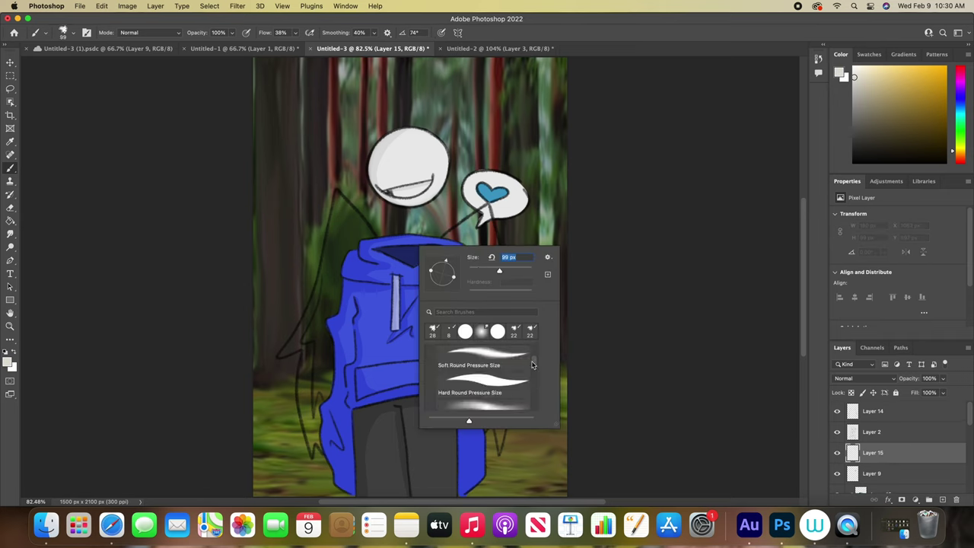
{"action": "mouse_move", "coordinate": [533, 364]}
{"action": "left_mouse_down"}
{"action": "mouse_move", "coordinate": [531, 352]}
{"action": "mouse_move", "coordinate": [532, 366]}
{"action": "left_mouse_up"}
{"action": "left_click", "coordinate": [487, 356]}
{"action": "left_click", "coordinate": [579, 196]}
Step: Paint light grey inside the outlines of both wings
{"action": "mouse_move", "coordinate": [476, 242]}
{"action": "left_mouse_down"}
{"action": "mouse_move", "coordinate": [499, 381]}
{"action": "mouse_move", "coordinate": [484, 415]}
{"action": "left_mouse_up"}
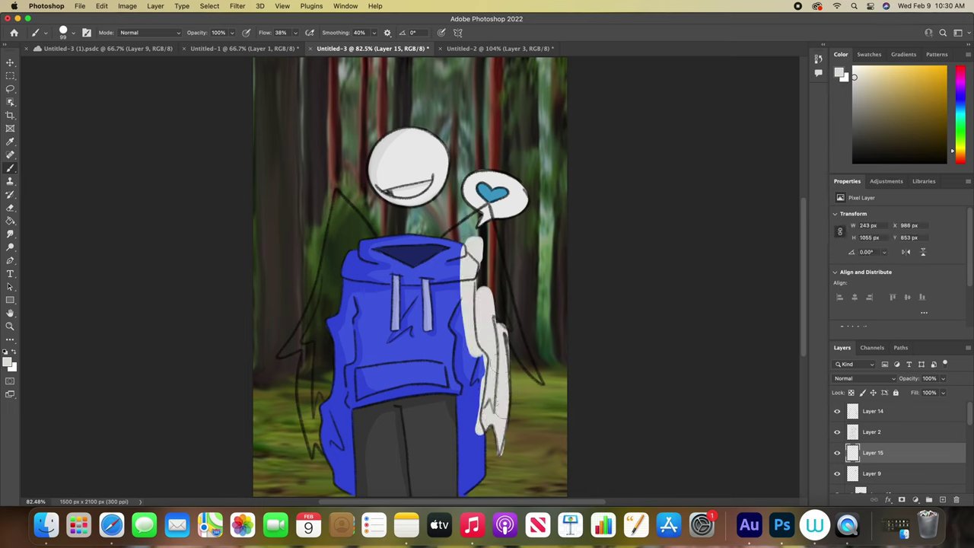
{"action": "mouse_move", "coordinate": [448, 236]}
{"action": "left_mouse_down"}
{"action": "mouse_move", "coordinate": [487, 209]}
{"action": "mouse_move", "coordinate": [503, 328]}
{"action": "mouse_move", "coordinate": [489, 210]}
{"action": "left_mouse_up"}
{"action": "mouse_move", "coordinate": [373, 232]}
{"action": "left_mouse_down"}
{"action": "mouse_move", "coordinate": [332, 219]}
{"action": "mouse_move", "coordinate": [309, 442]}
{"action": "mouse_move", "coordinate": [348, 247]}
{"action": "left_mouse_up"}
{"action": "mouse_move", "coordinate": [334, 306]}
{"action": "left_mouse_down"}
{"action": "mouse_move", "coordinate": [309, 341]}
{"action": "mouse_move", "coordinate": [327, 427]}
{"action": "left_mouse_up"}
{"action": "mouse_move", "coordinate": [507, 357]}
{"action": "left_mouse_down"}
{"action": "mouse_move", "coordinate": [502, 445]}
{"action": "mouse_move", "coordinate": [477, 384]}
{"action": "left_mouse_up"}
Step: Erase the light grey paint that spills over the hoodie and outside the wing outlines with a 33 px eraser
{"action": "key", "text": "e"}
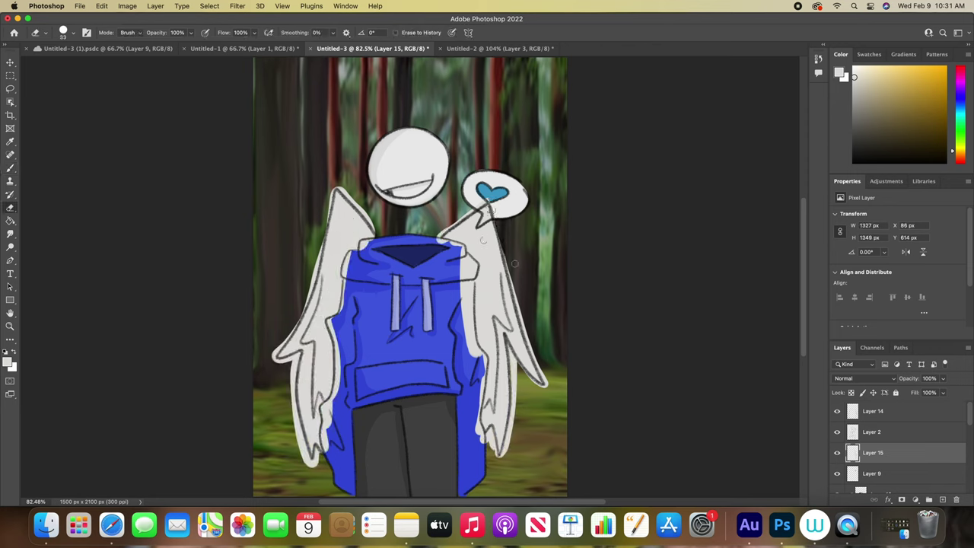
{"action": "left_click_drag", "start_coordinate": [511, 276], "coordinate": [530, 341]}
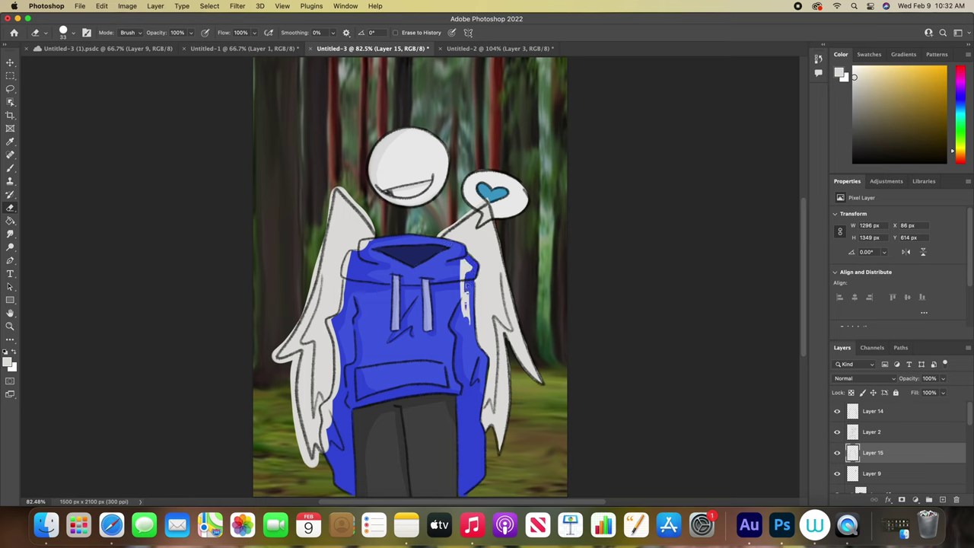
{"action": "left_click_drag", "start_coordinate": [464, 316], "coordinate": [473, 268]}
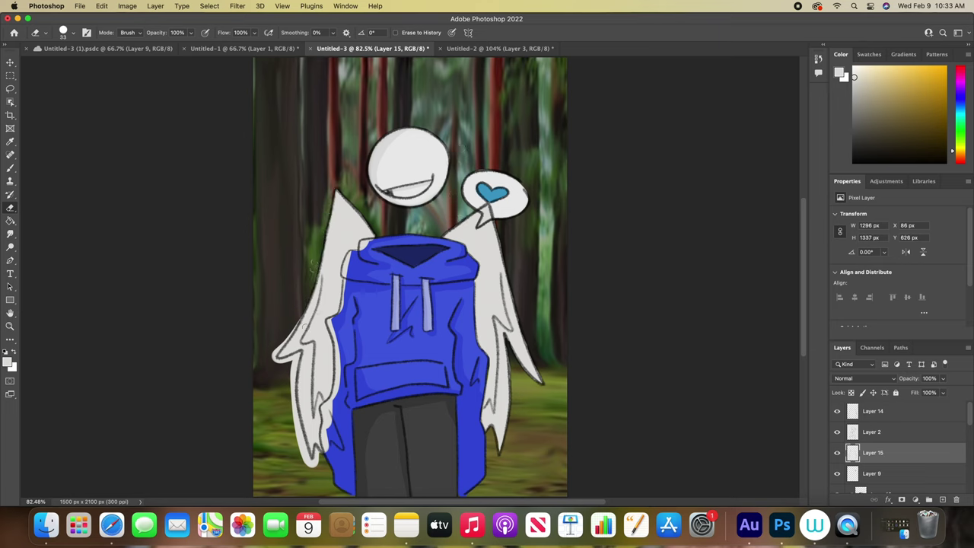
{"action": "left_click_drag", "start_coordinate": [294, 368], "coordinate": [293, 427]}
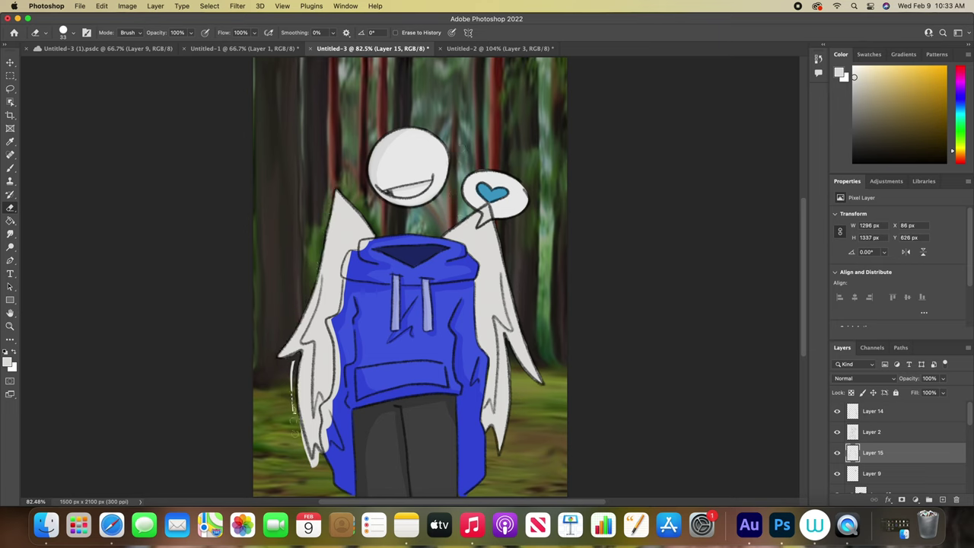